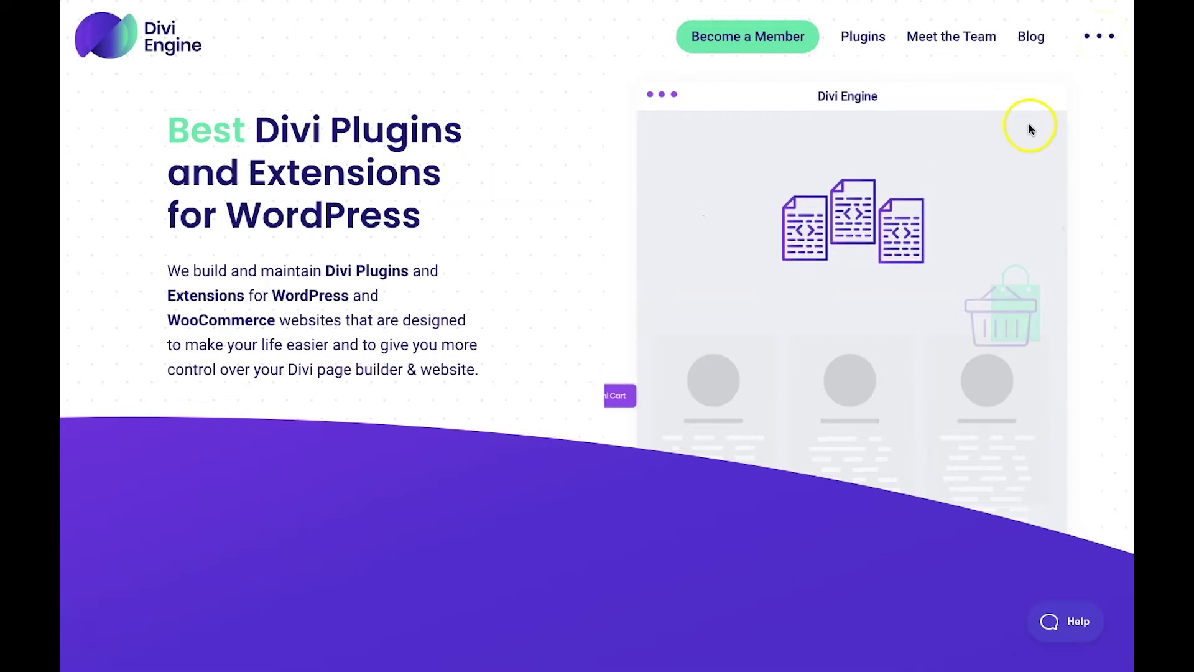
Download the Divi Protect 2.2.7 zip from My downloads in the Divi Engine account
{"action": "left_click", "coordinate": [1096, 39]}
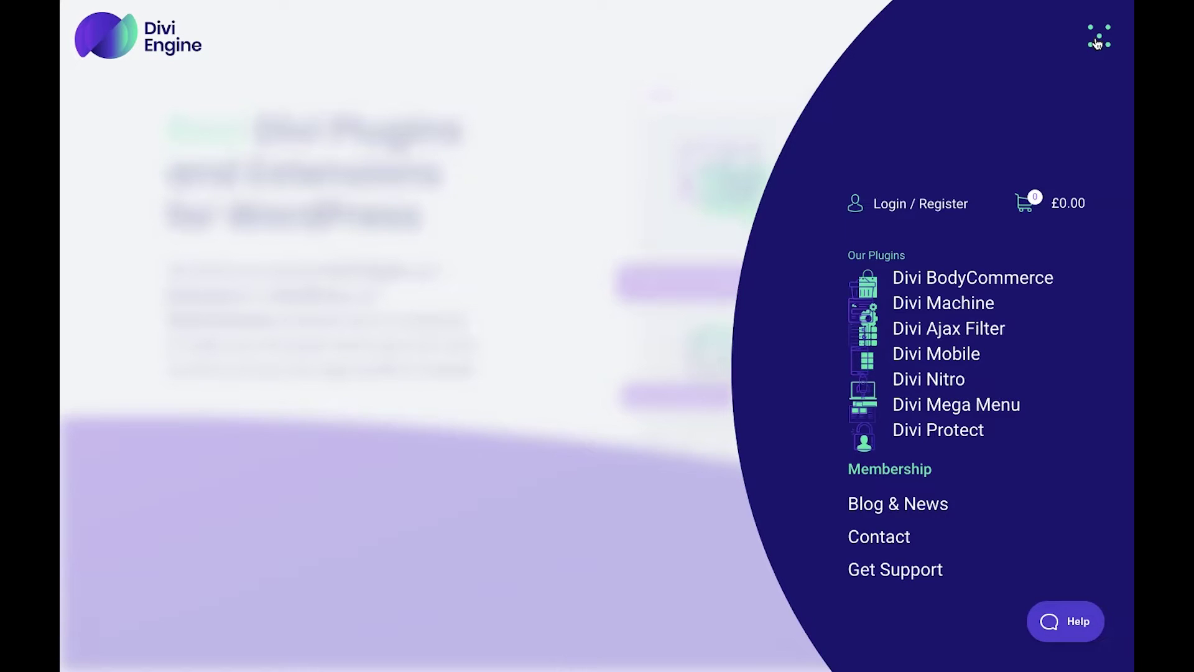
{"action": "left_click", "coordinate": [889, 205]}
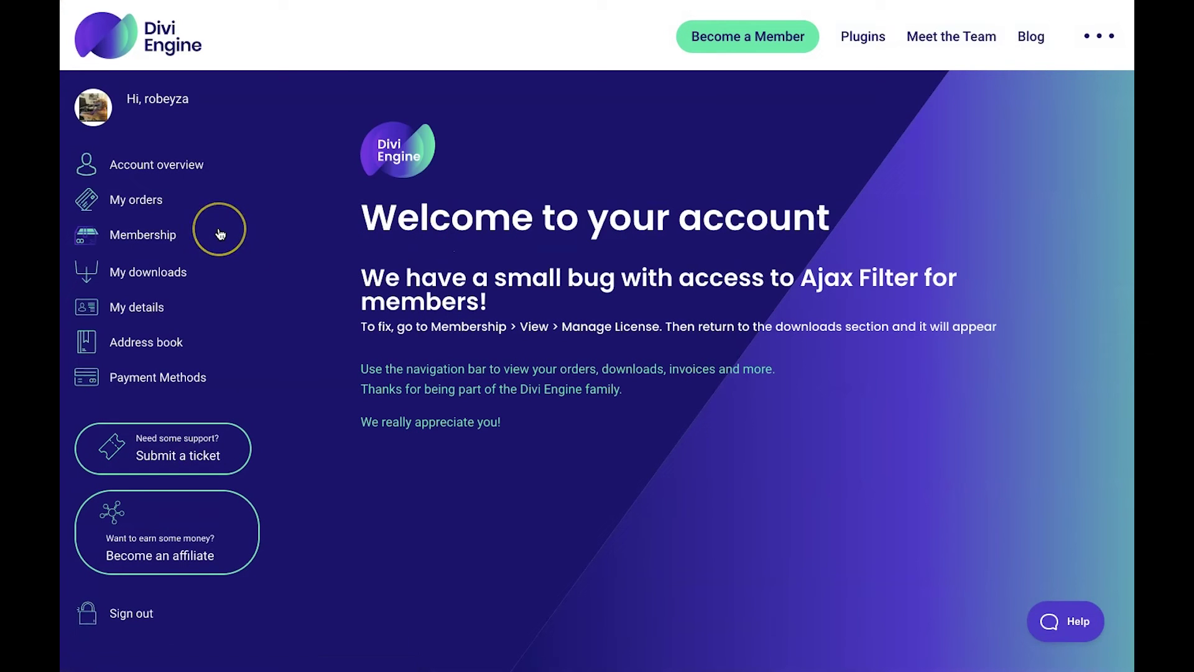
{"action": "left_click", "coordinate": [169, 275]}
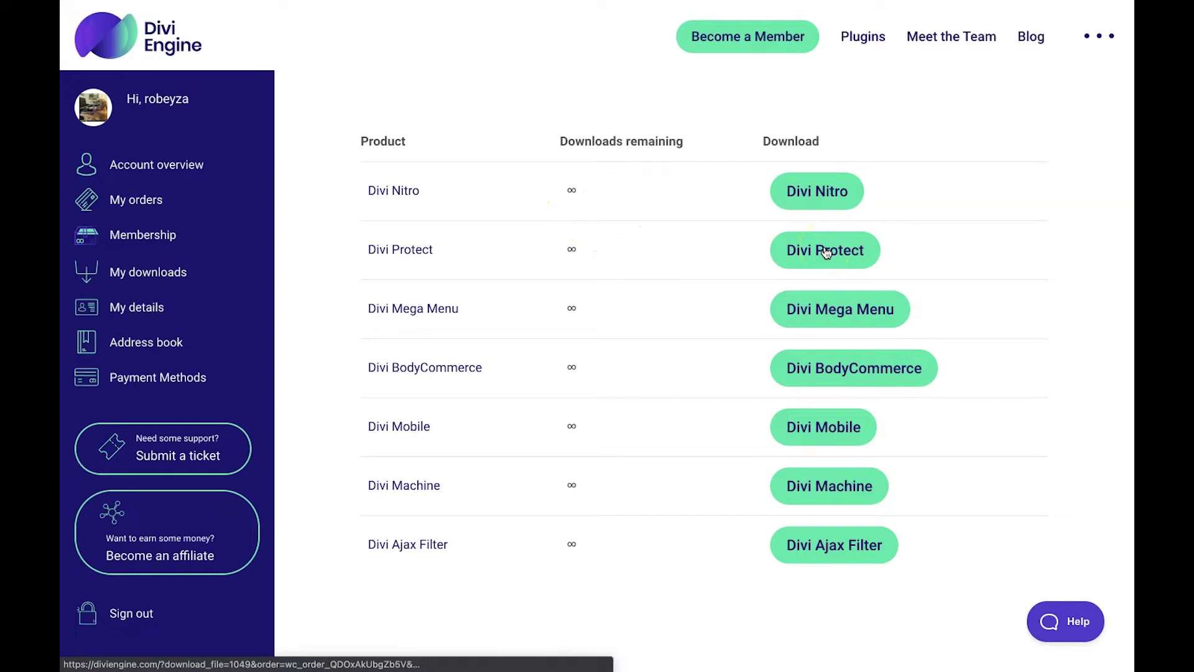
{"action": "left_click", "coordinate": [850, 261]}
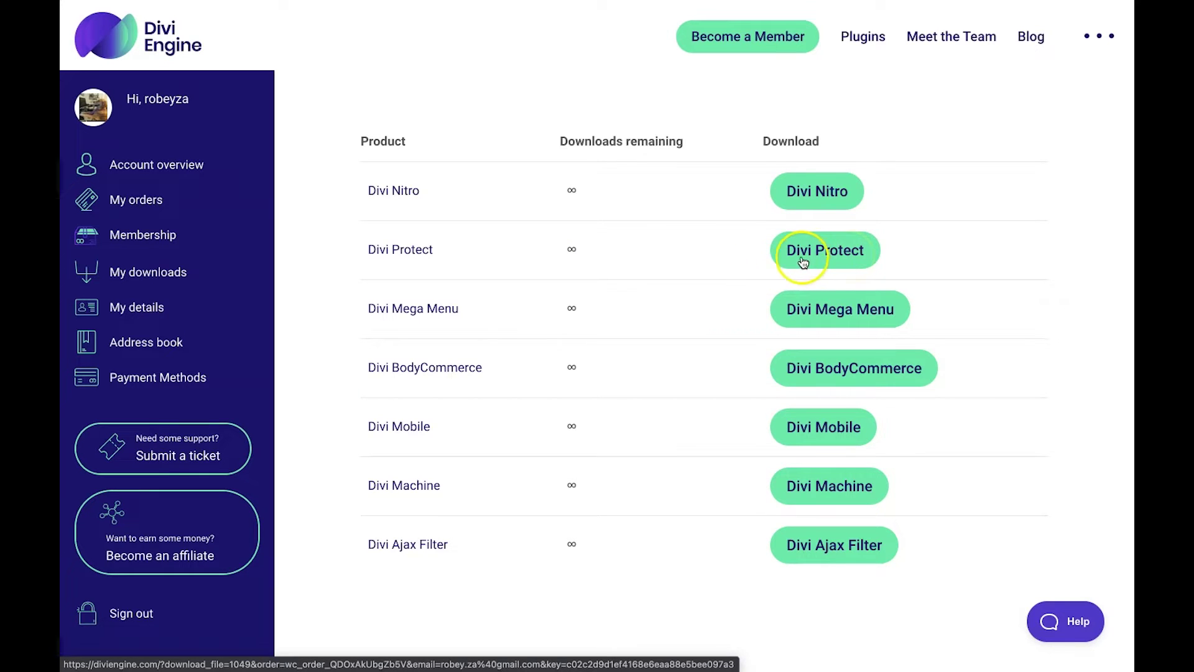
{"action": "left_click", "coordinate": [822, 259]}
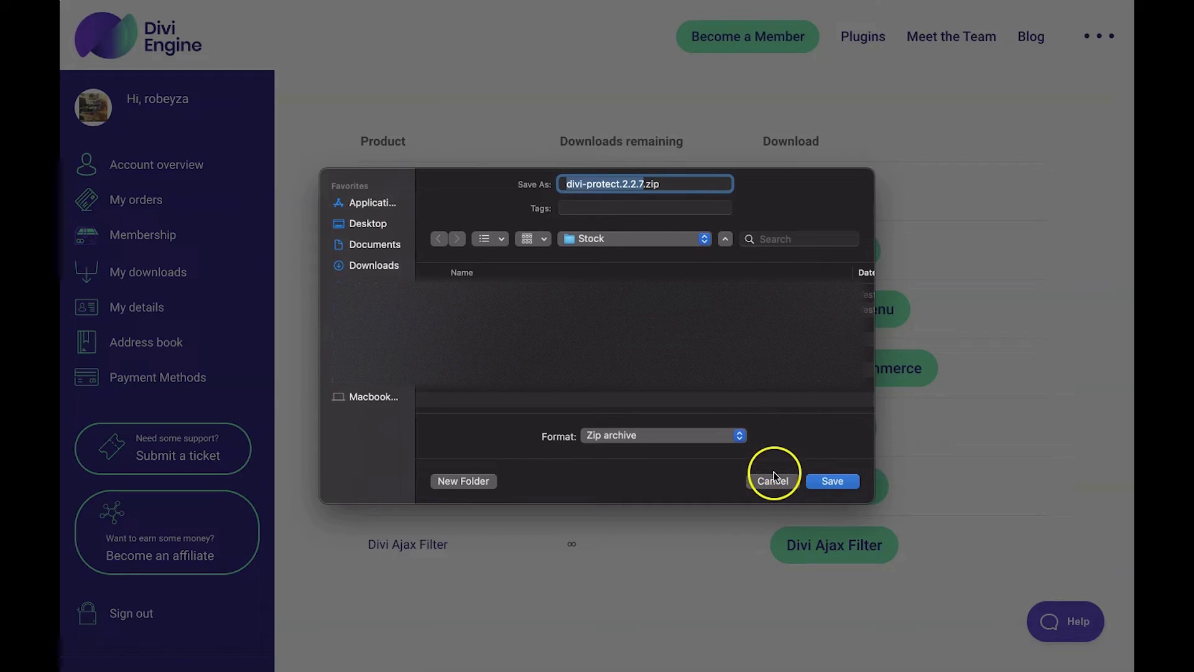
{"action": "left_click", "coordinate": [770, 478]}
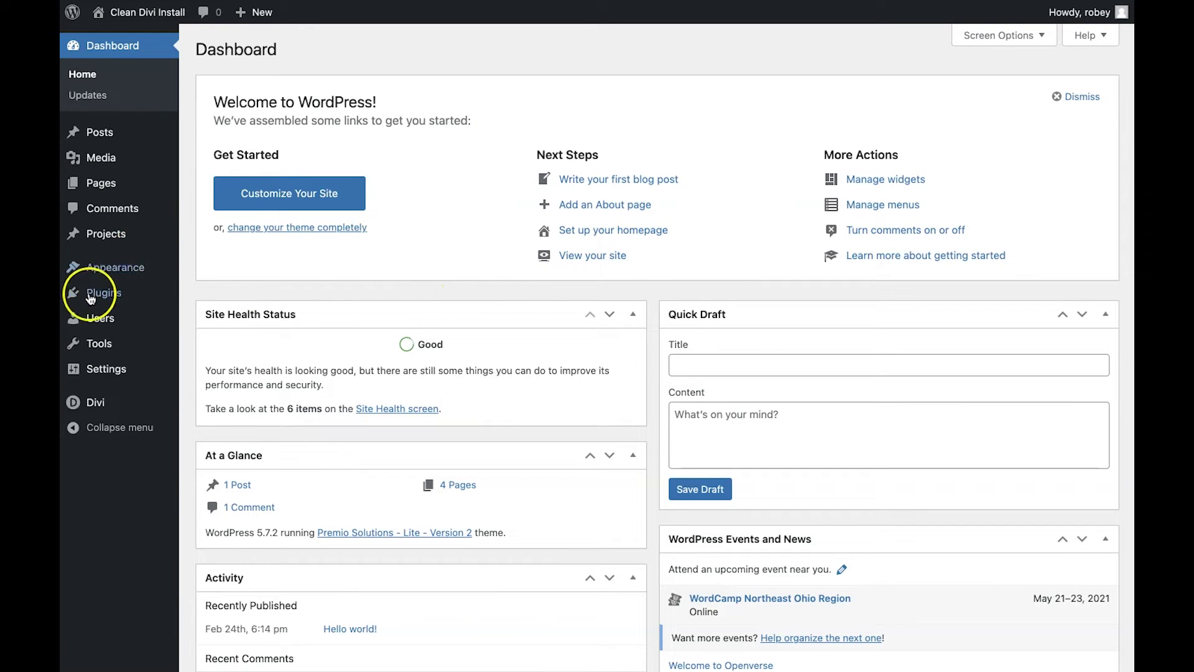
Upload the Divi Protect zip under Plugins > Add New, then activate it in Installed Plugins
{"action": "mouse_move", "coordinate": [93, 303]}
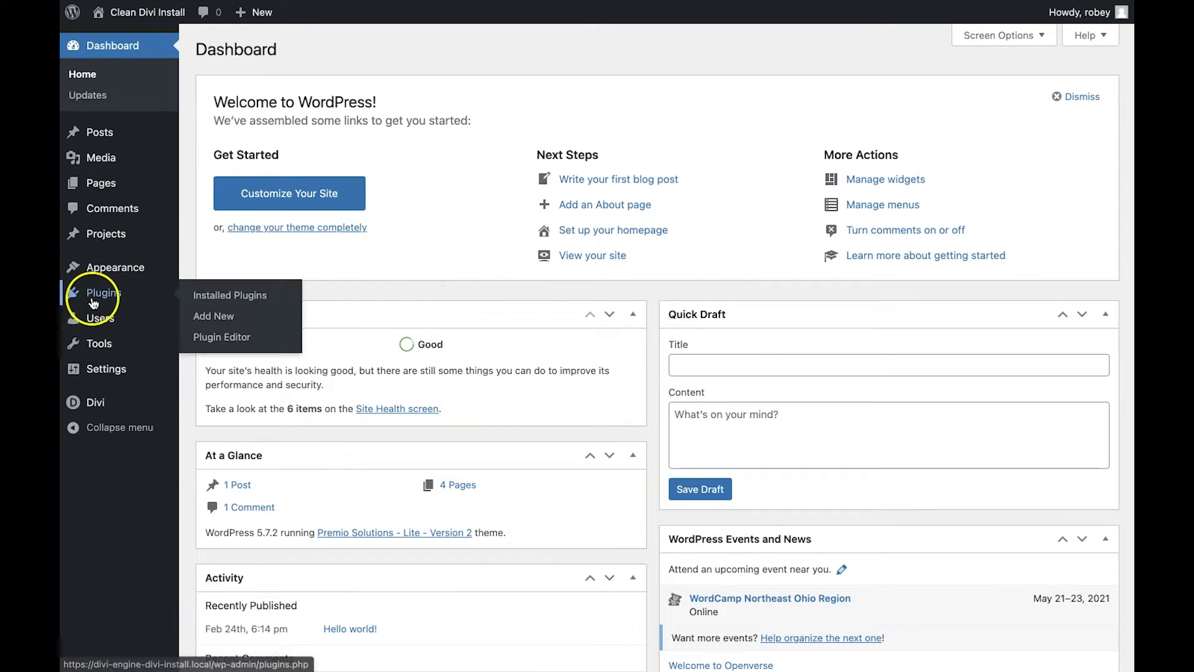
{"action": "left_click", "coordinate": [217, 317]}
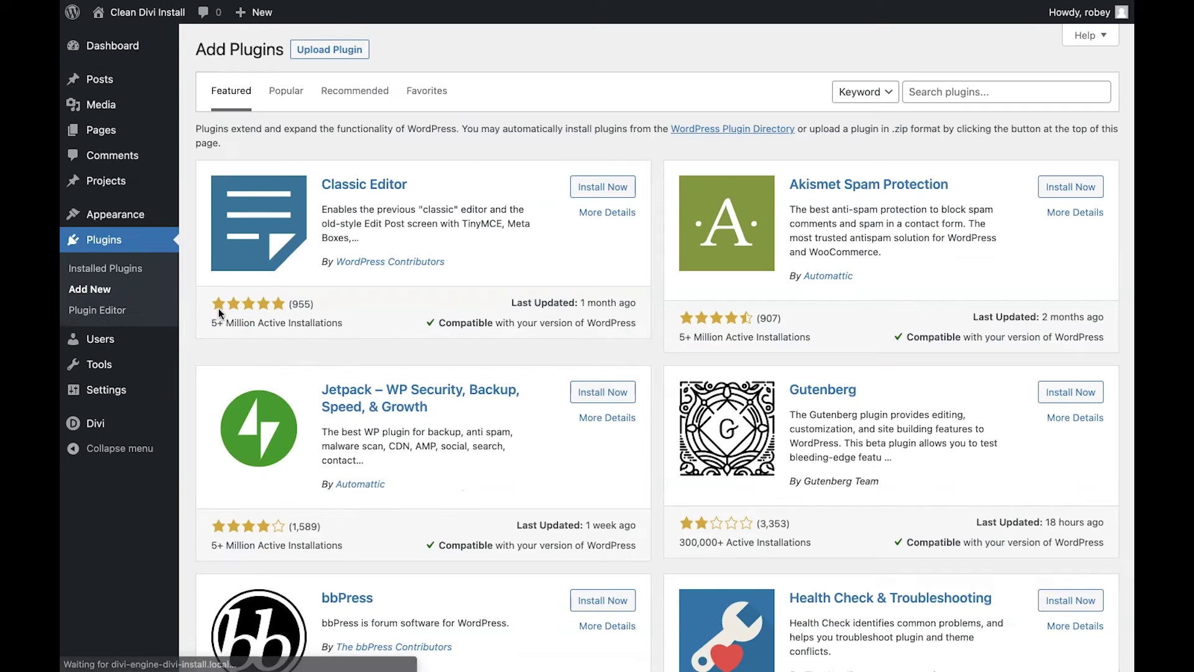
{"action": "left_click", "coordinate": [339, 52]}
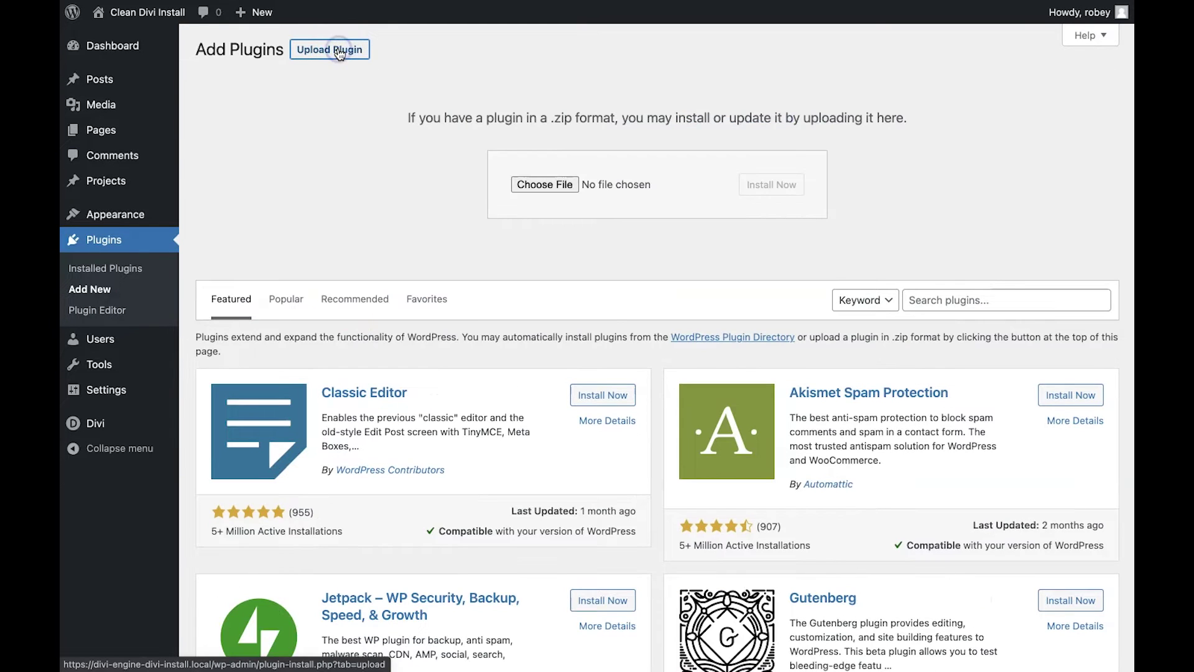
{"action": "left_click", "coordinate": [537, 185]}
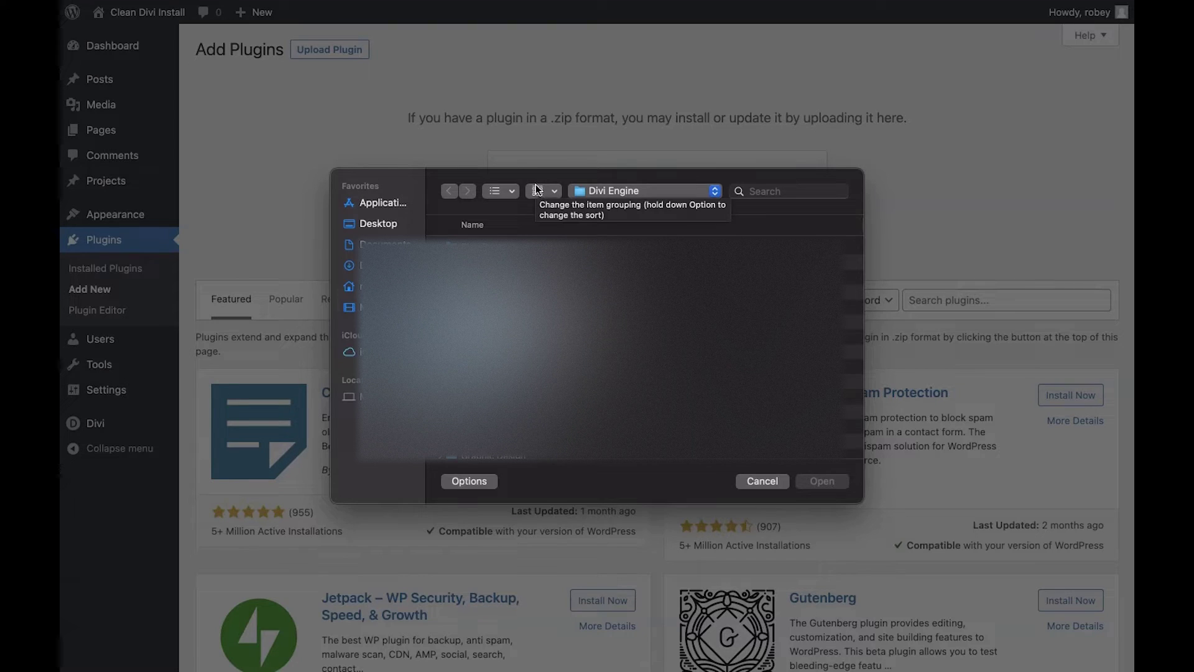
{"action": "left_click", "coordinate": [557, 207]}
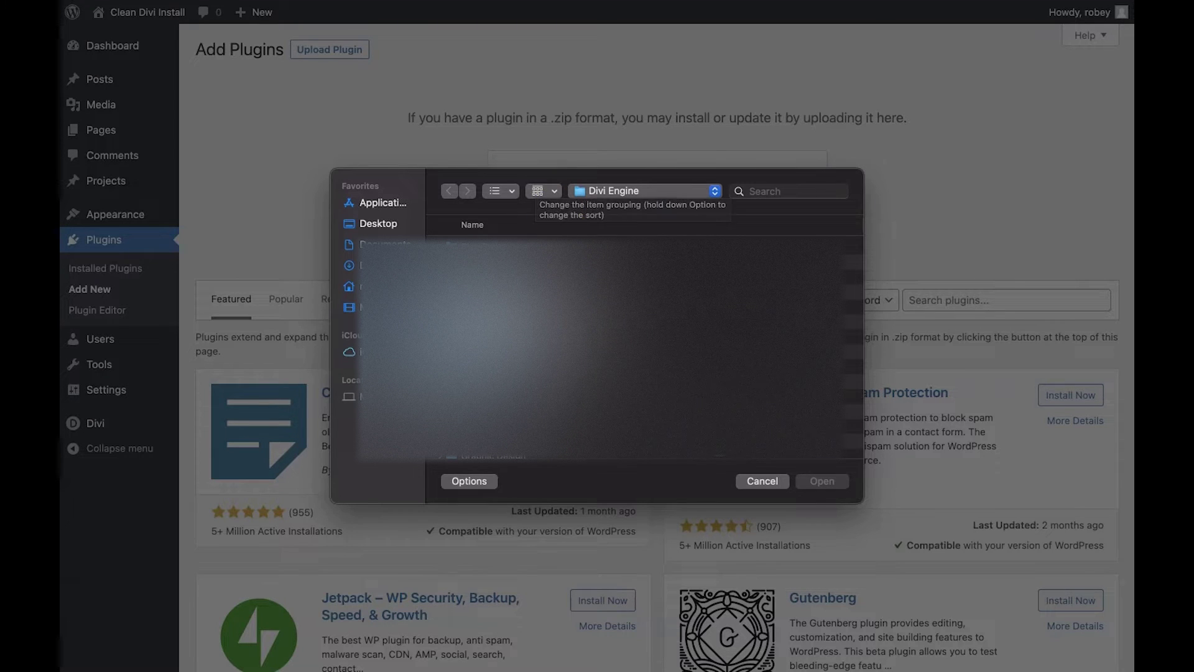
{"action": "left_click", "coordinate": [754, 478]}
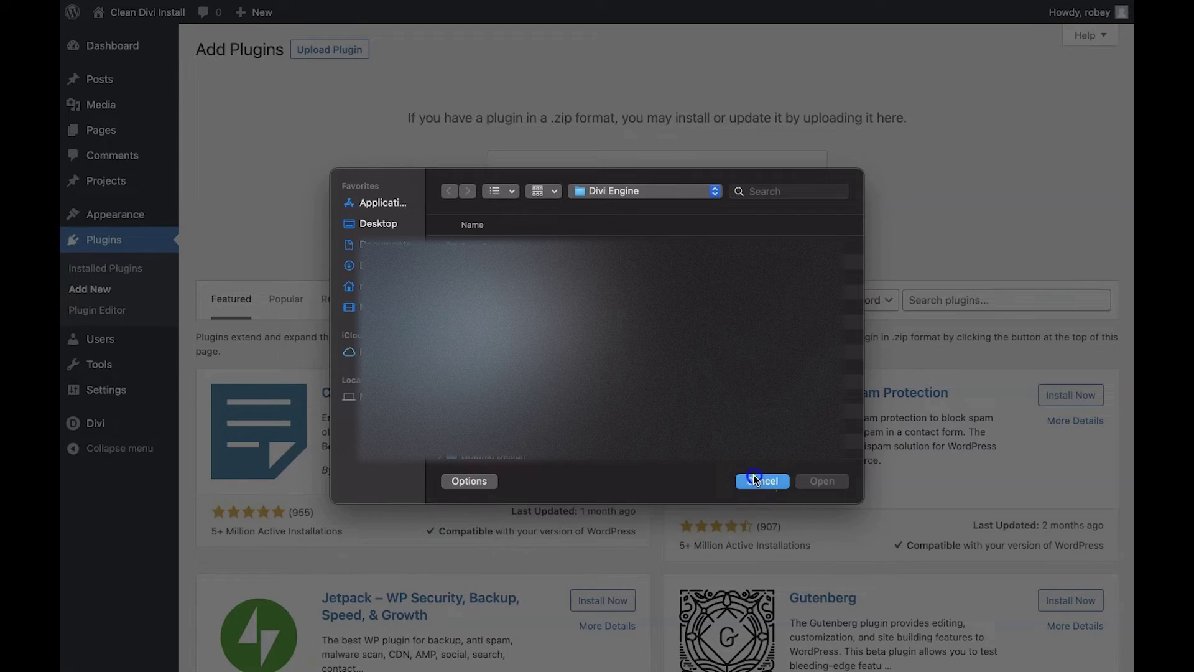
{"action": "left_click", "coordinate": [754, 479]}
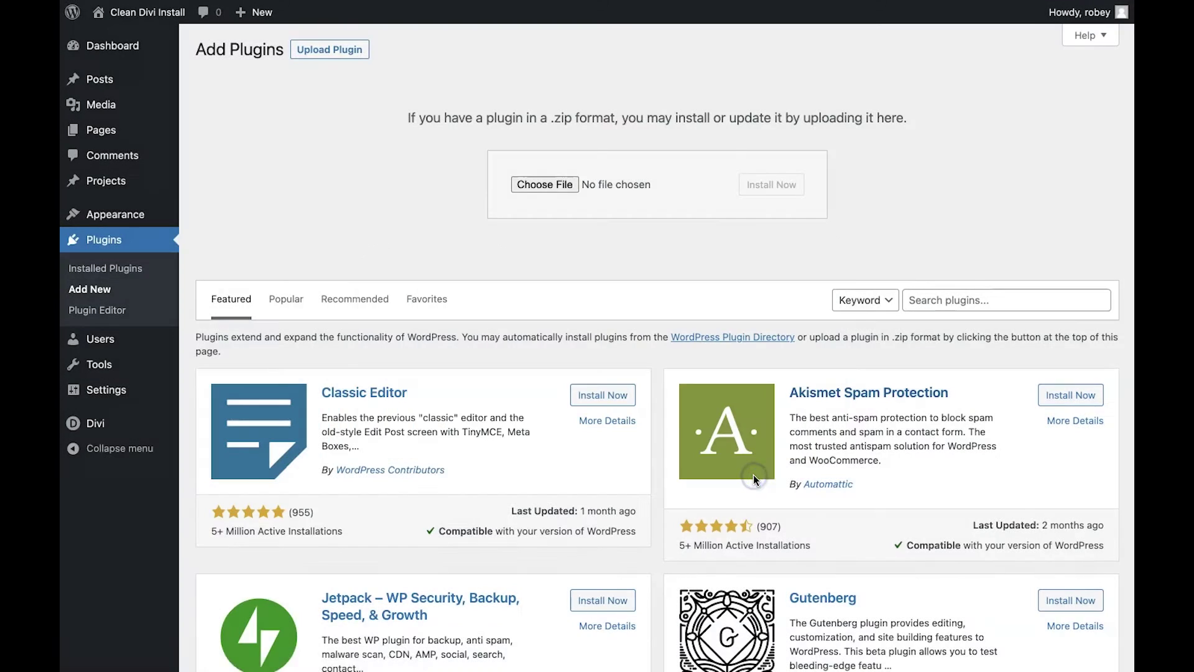
{"action": "left_click", "coordinate": [155, 253]}
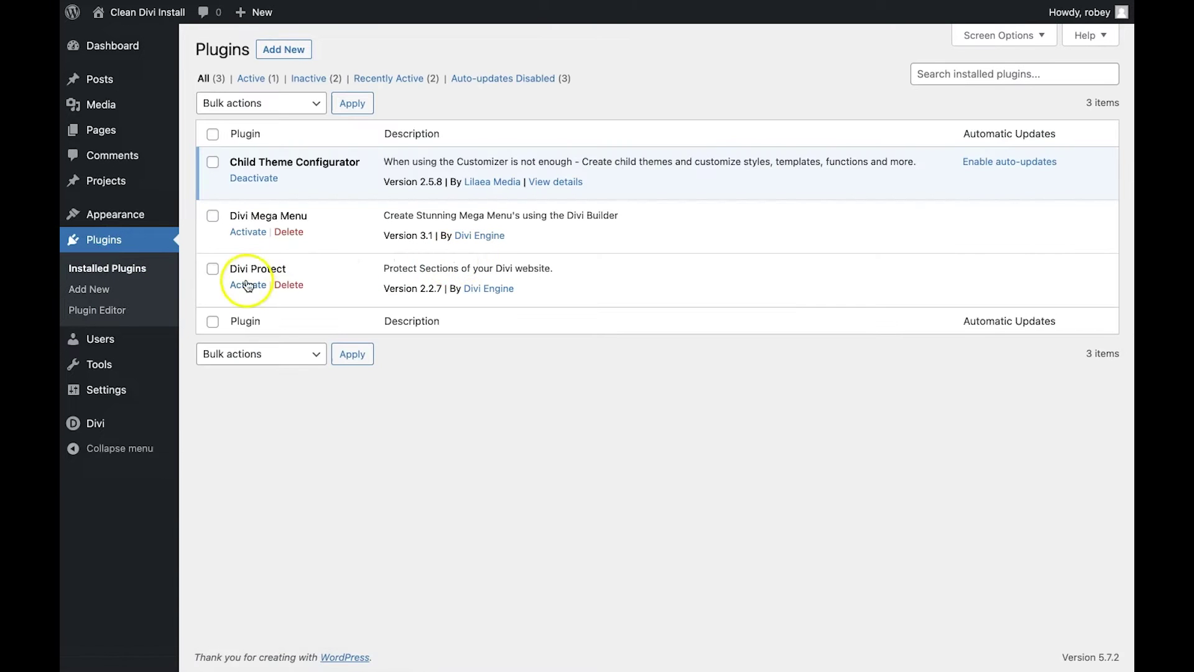
{"action": "left_click", "coordinate": [243, 289]}
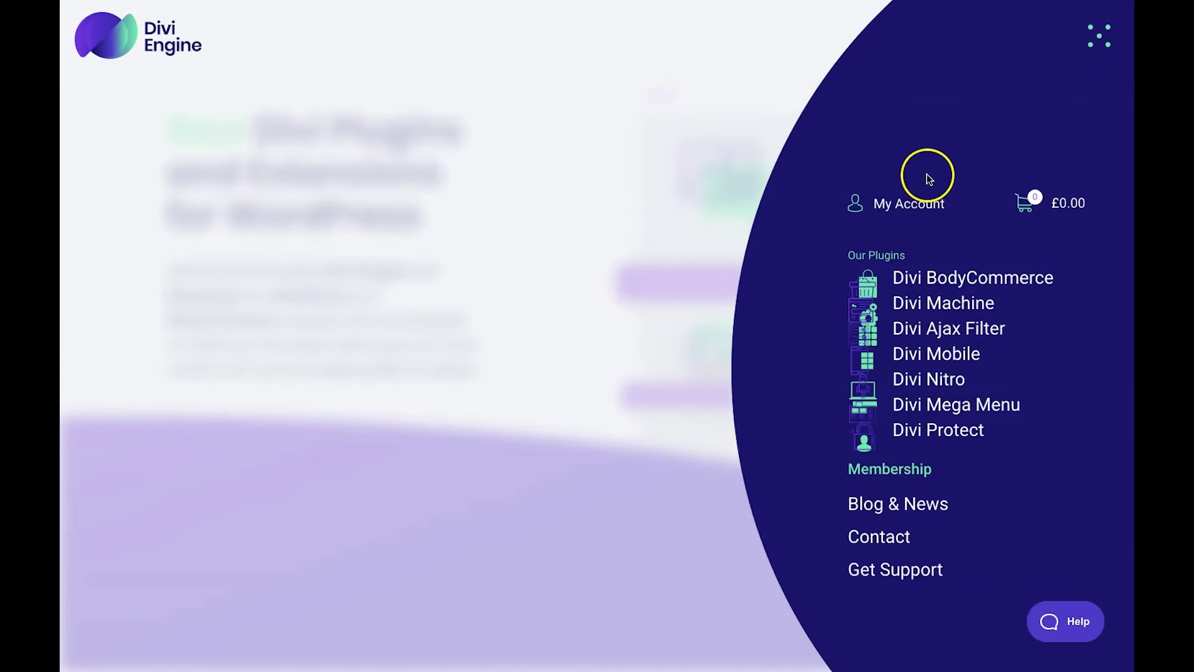
Create a Divi Protect license key with the membership order's Key Generator
{"action": "left_click", "coordinate": [889, 207]}
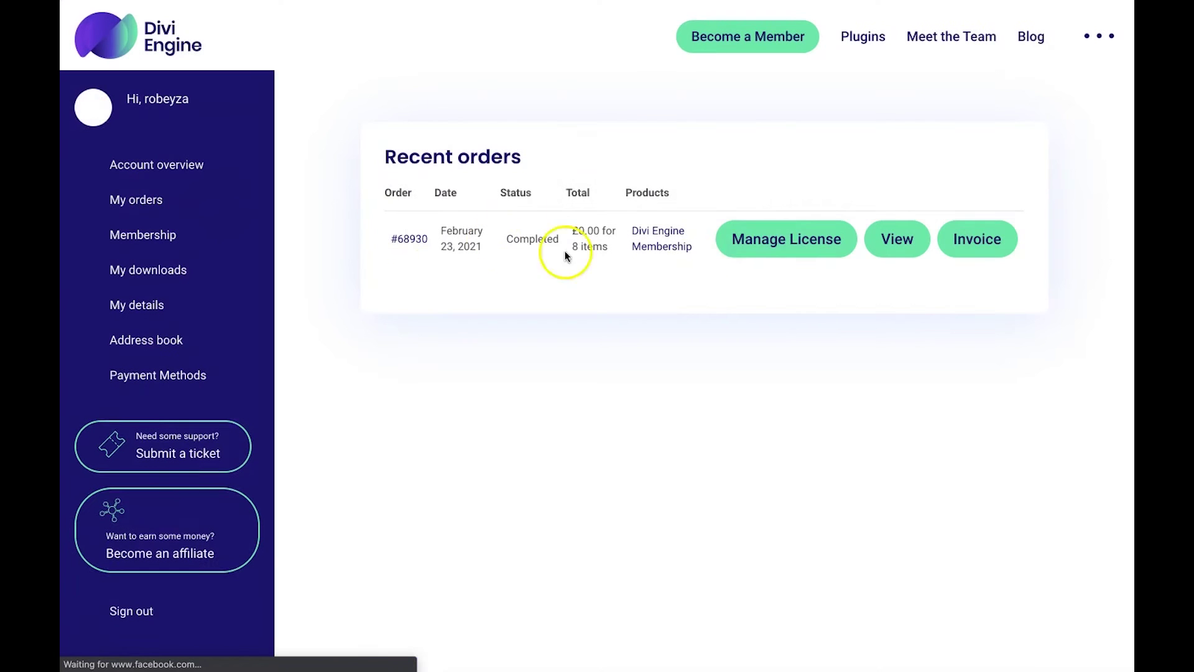
{"action": "left_click", "coordinate": [773, 244]}
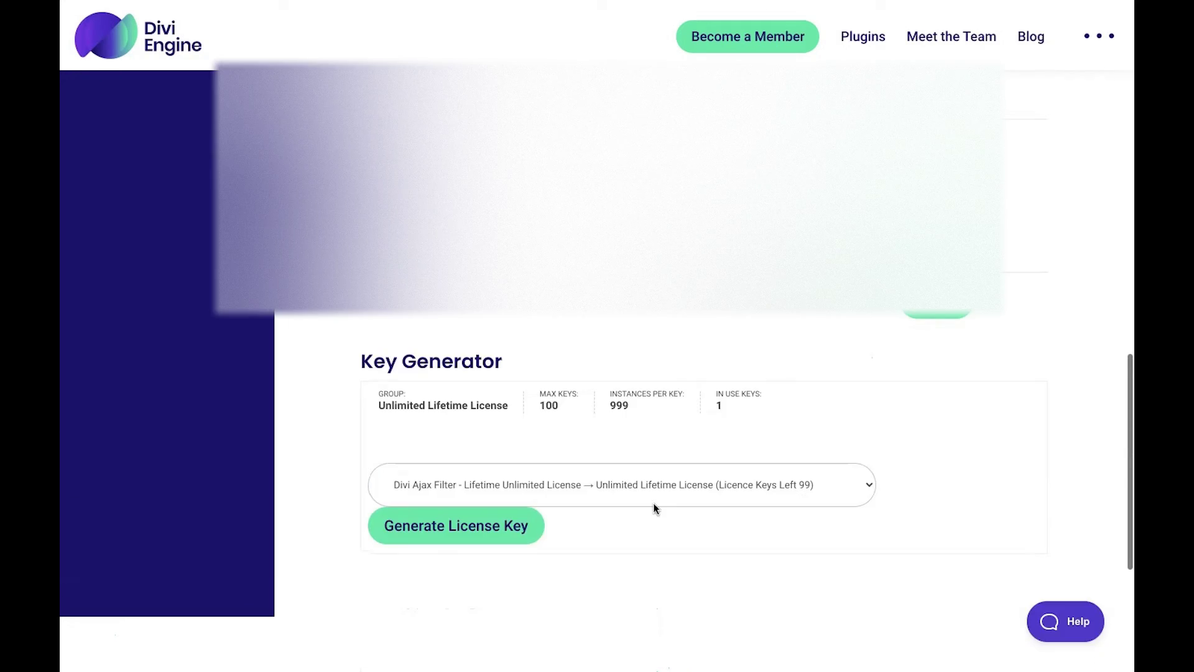
{"action": "scroll", "coordinate": [653, 503], "scroll_direction": "down", "scroll_amount": 1}
{"action": "left_click", "coordinate": [595, 445]}
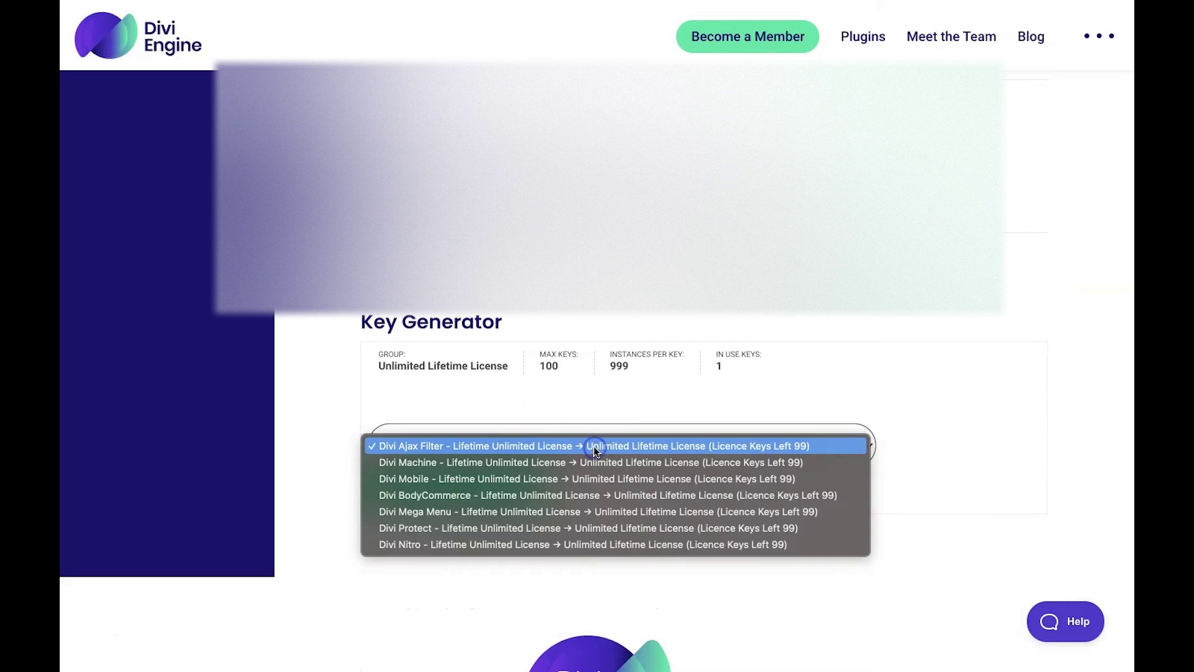
{"action": "left_click", "coordinate": [578, 525]}
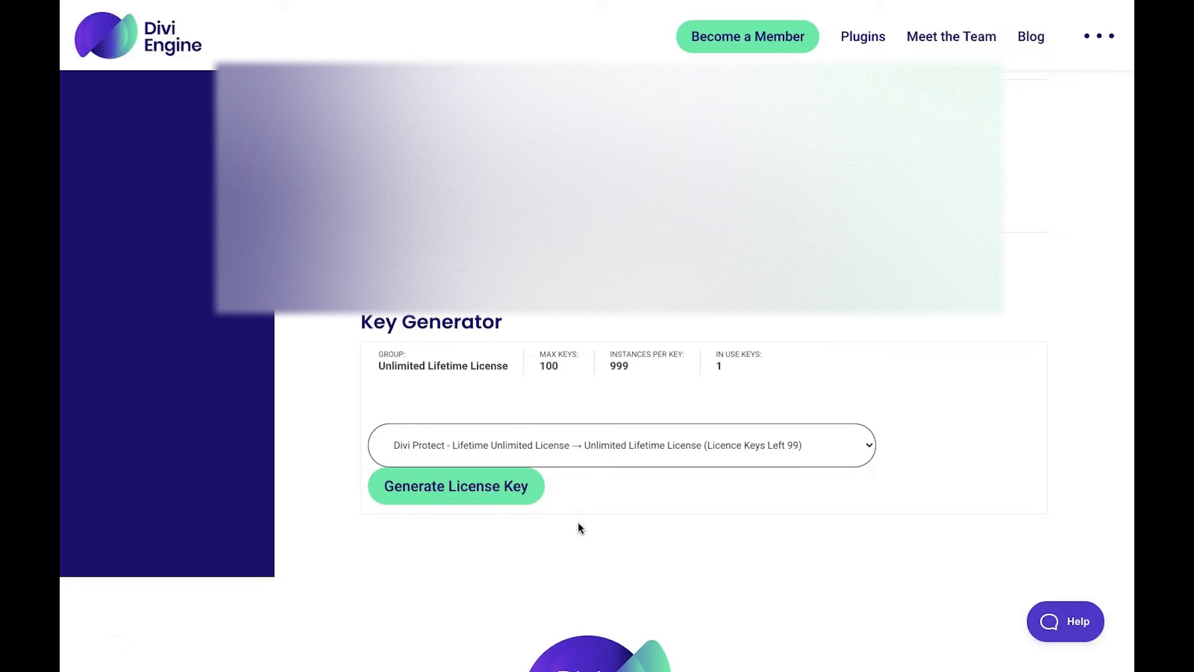
{"action": "left_click", "coordinate": [502, 491]}
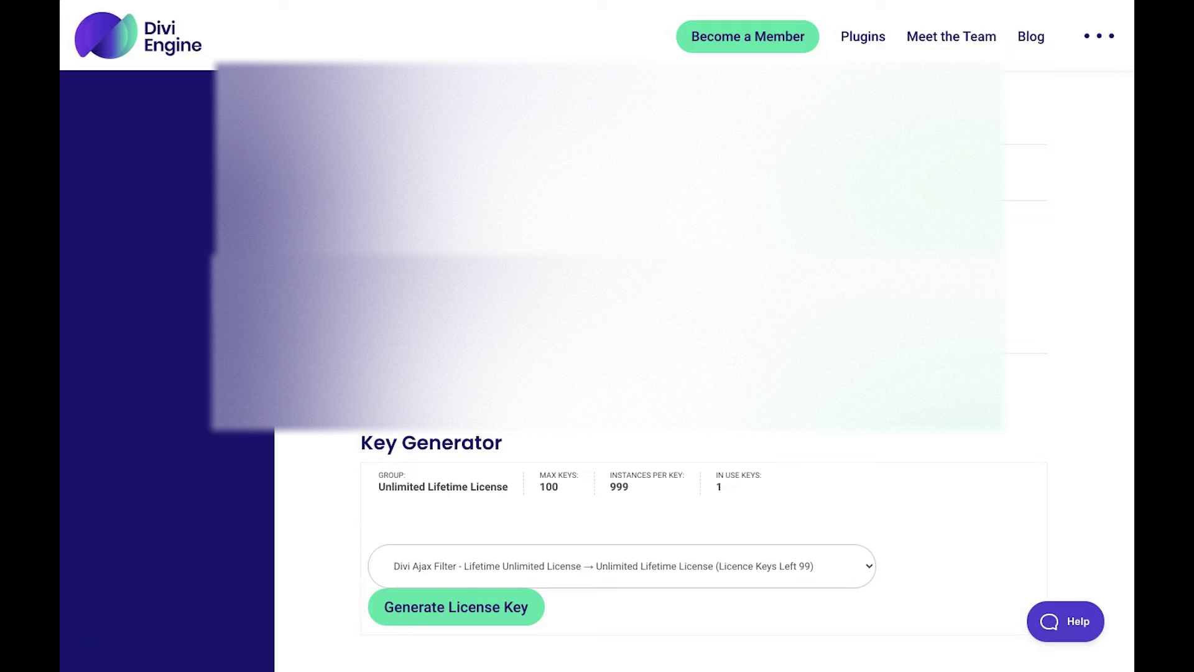
{"action": "scroll", "coordinate": [622, 497], "scroll_direction": "down", "scroll_amount": 1}
{"action": "left_click", "coordinate": [226, 520]}
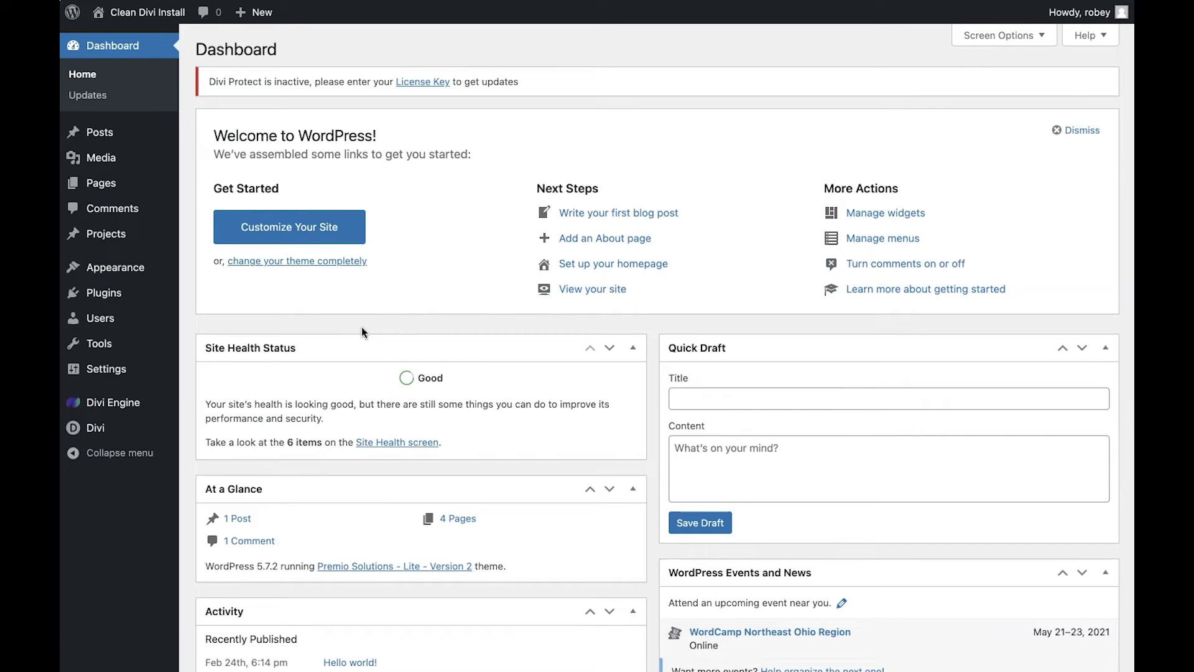
Paste the new key into the License Key field under Divi Engine > Protect License and save
{"action": "left_click", "coordinate": [270, 354]}
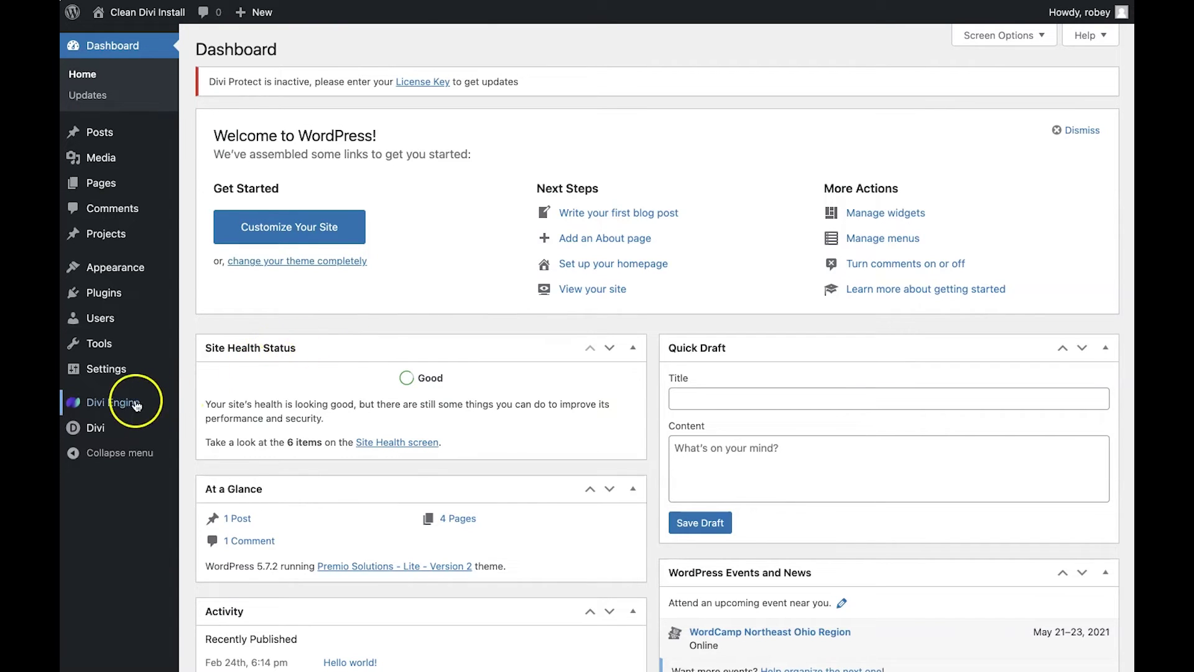
{"action": "mouse_move", "coordinate": [127, 403]}
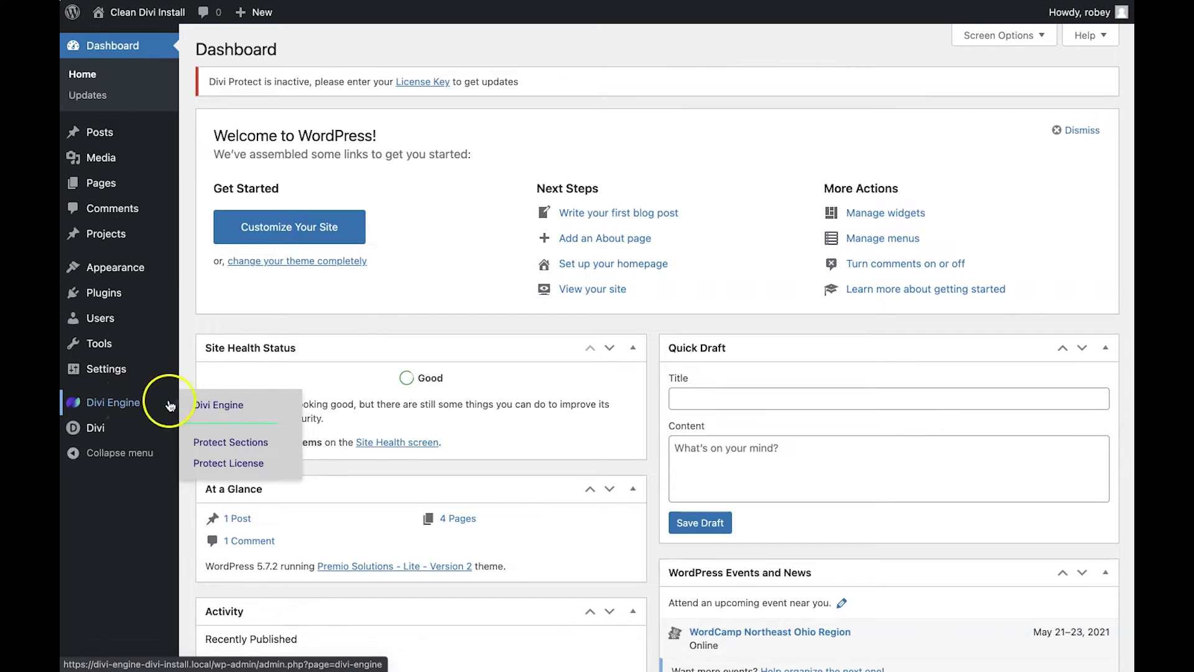
{"action": "left_click", "coordinate": [216, 466]}
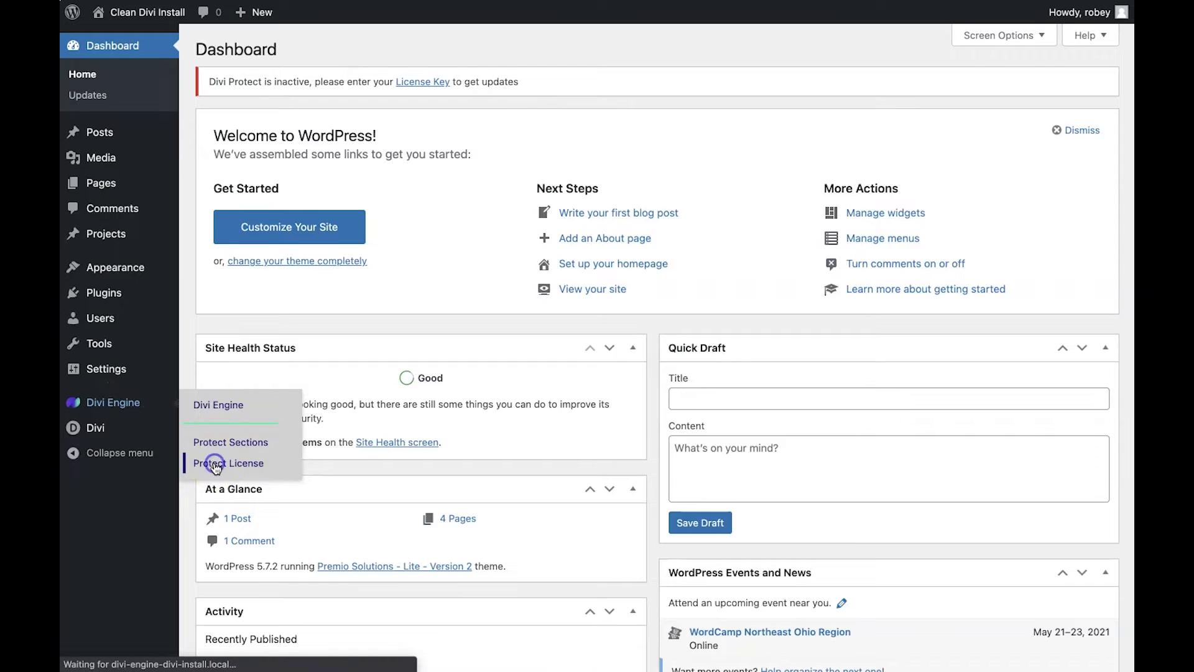
{"action": "left_click", "coordinate": [346, 155]}
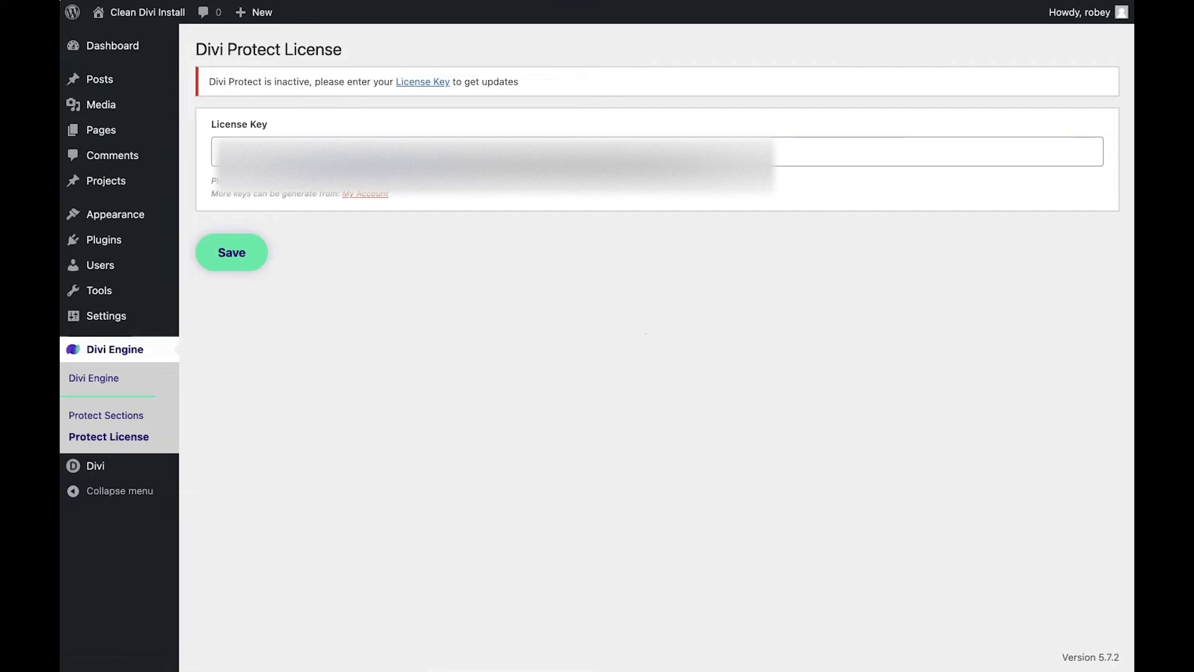
{"action": "key", "text": "super+v"}
{"action": "left_click", "coordinate": [236, 250]}
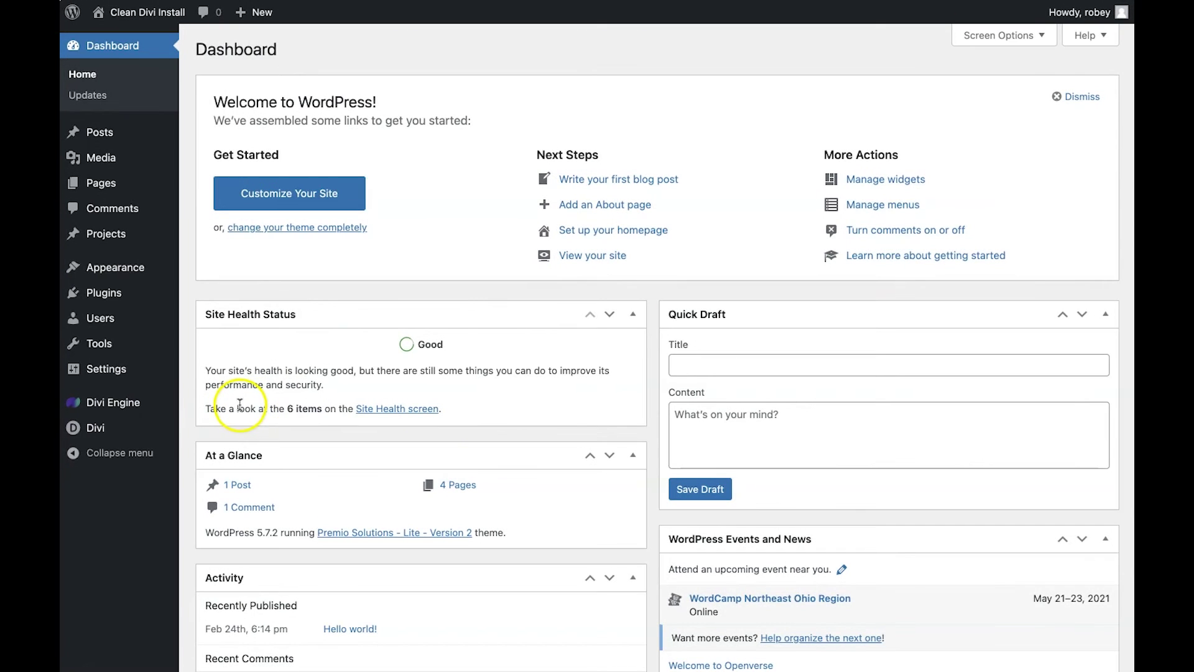
{"action": "mouse_move", "coordinate": [139, 404]}
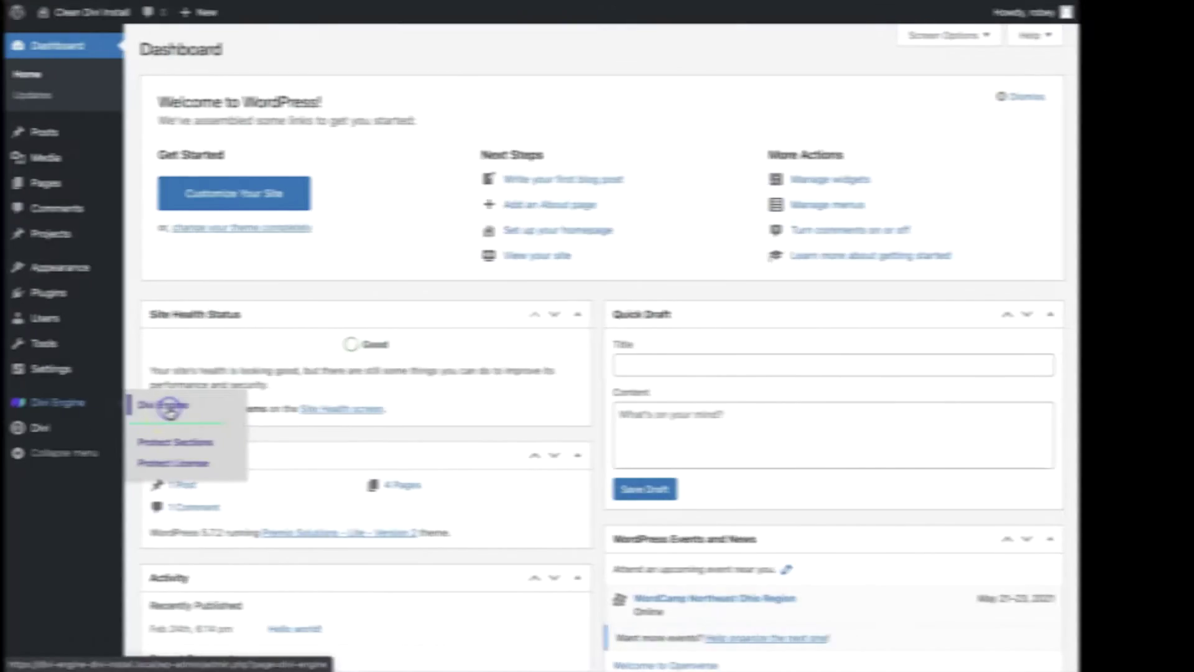
Check the Protect License status on the Divi Engine page, then open Protect Sections
{"action": "left_click", "coordinate": [168, 406]}
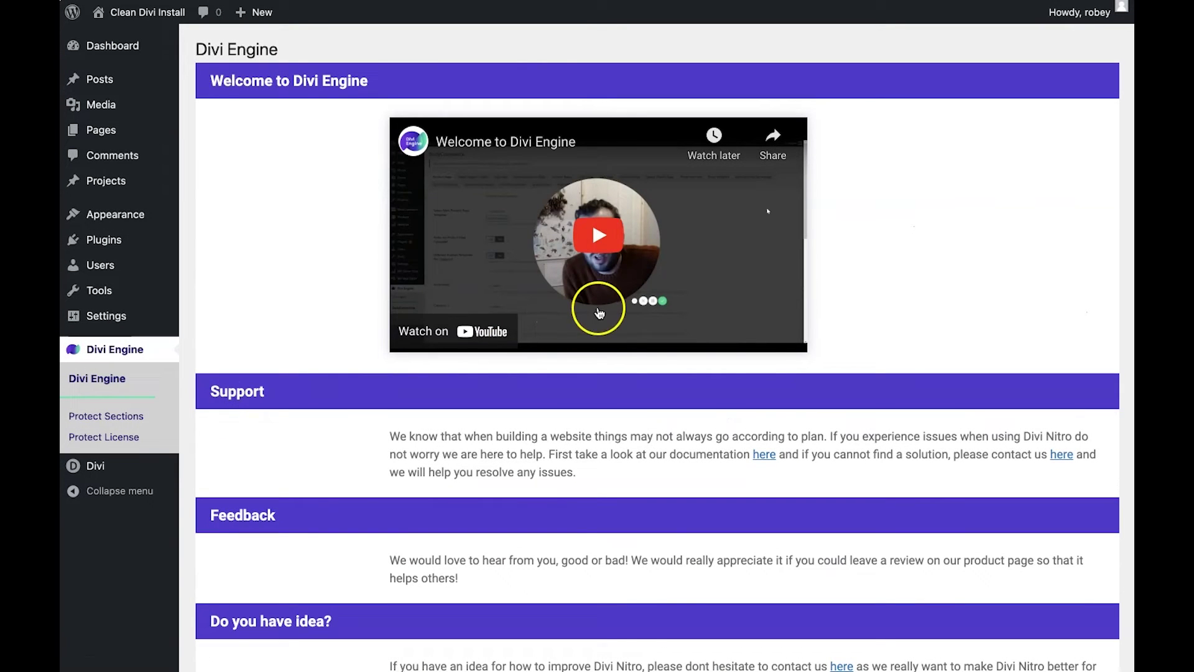
{"action": "scroll", "coordinate": [809, 438], "scroll_direction": "down", "scroll_amount": 3}
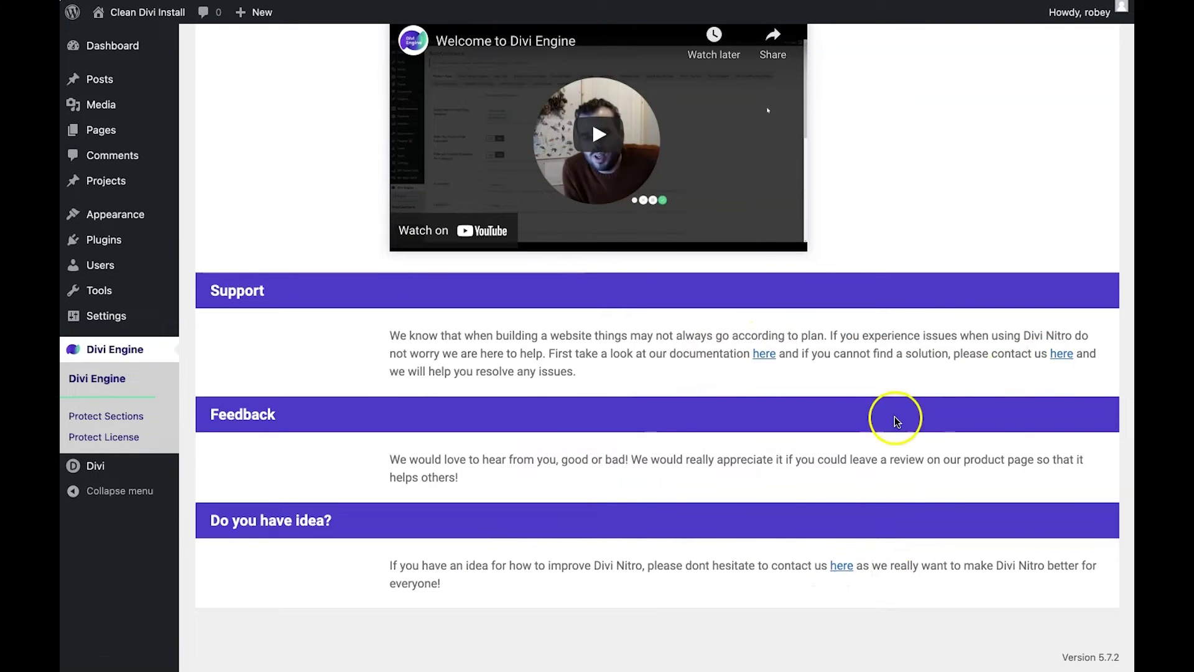
{"action": "scroll", "coordinate": [896, 415], "scroll_direction": "up", "scroll_amount": 3}
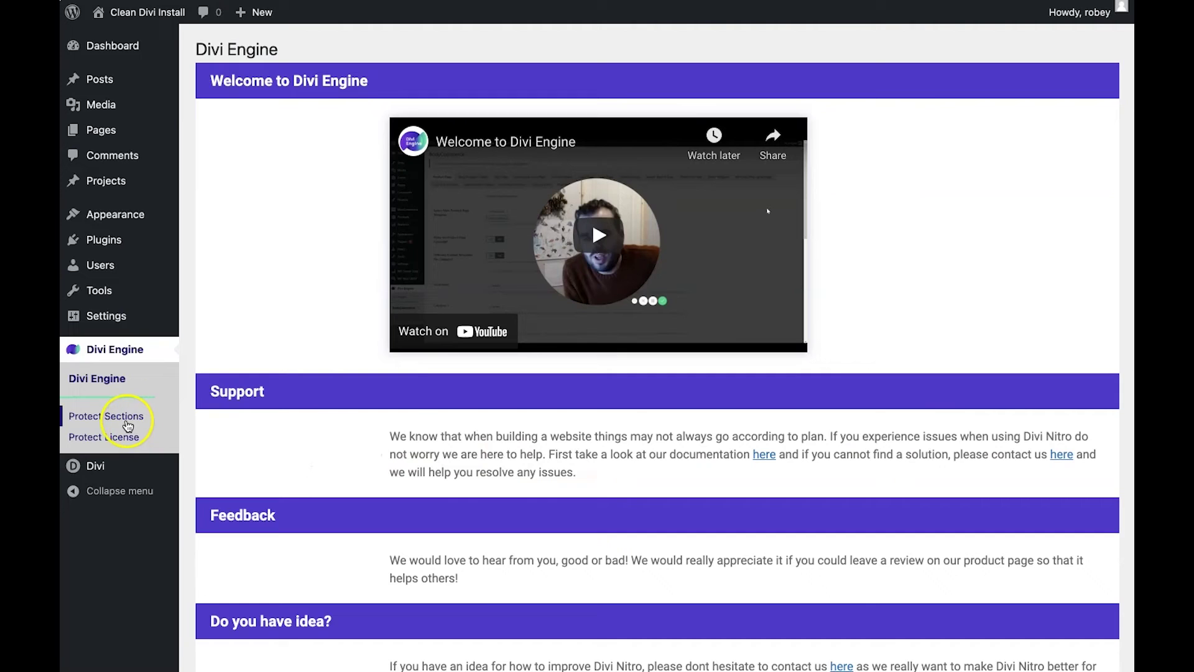
{"action": "left_click", "coordinate": [152, 435]}
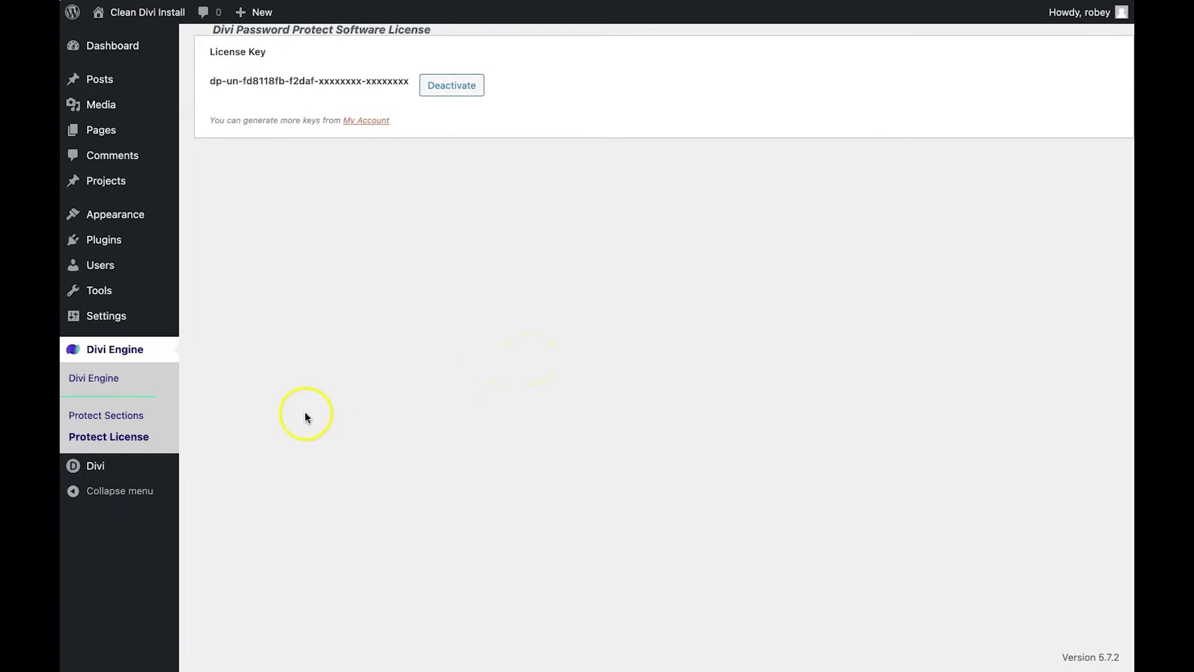
{"action": "left_click", "coordinate": [126, 423]}
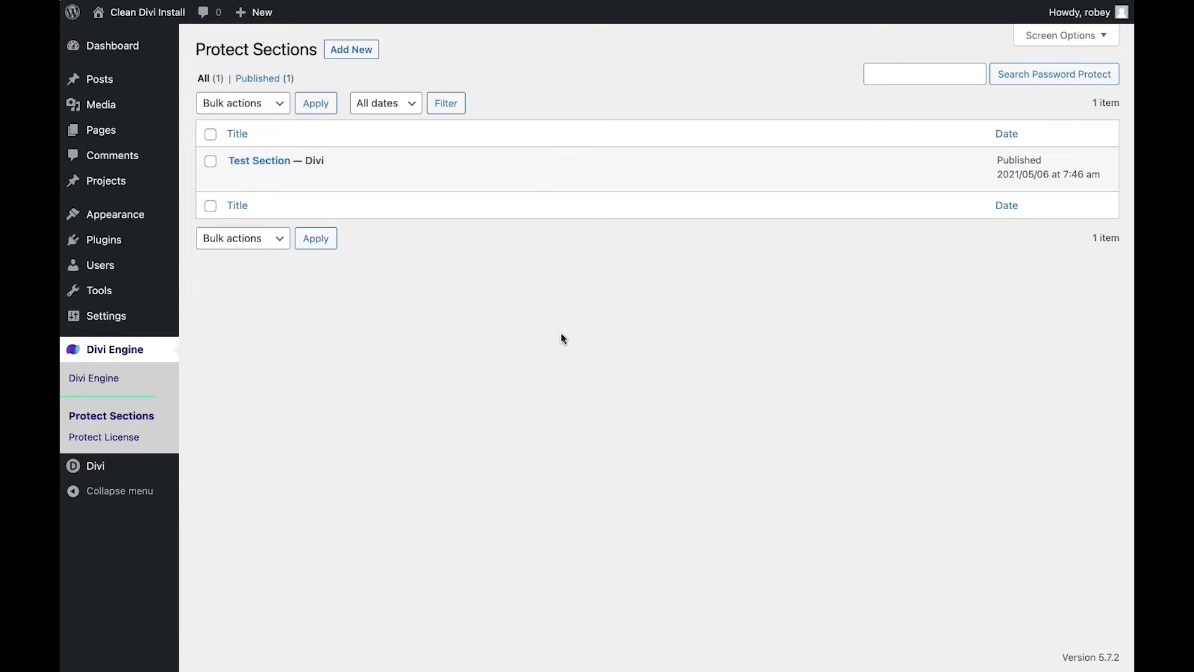
{"action": "mouse_move", "coordinate": [267, 180]}
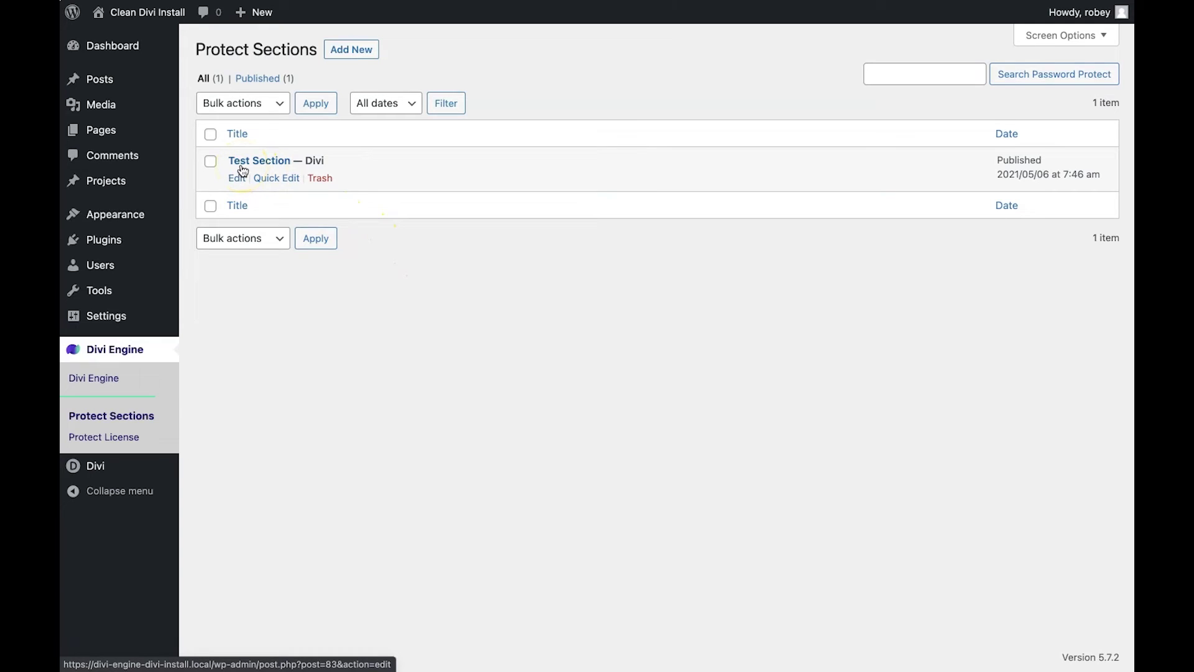
Open Test Section in the editor and scroll through its layout
{"action": "left_click", "coordinate": [242, 171]}
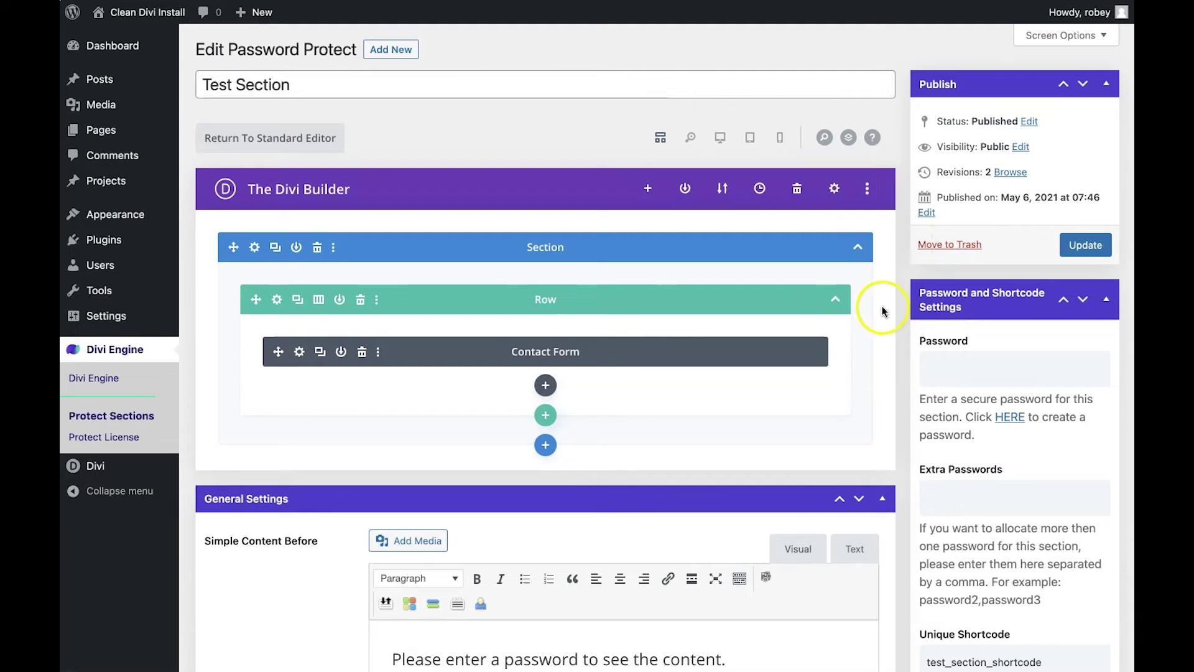
{"action": "scroll", "coordinate": [903, 375], "scroll_direction": "down", "scroll_amount": 3}
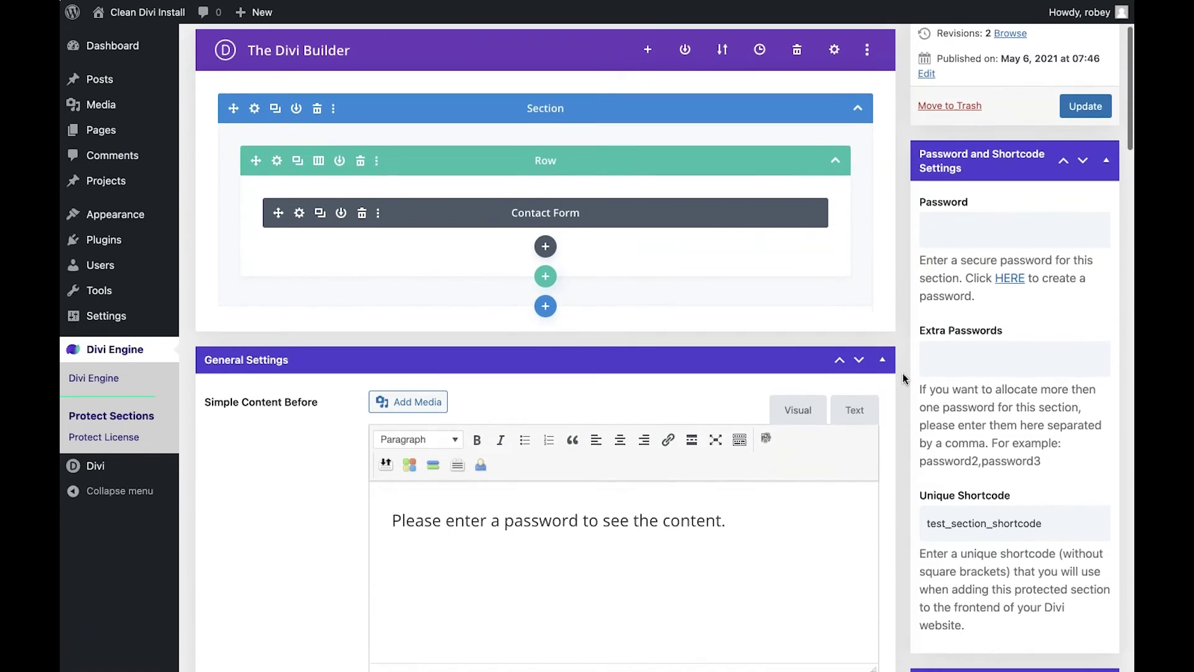
{"action": "scroll", "coordinate": [902, 376], "scroll_direction": "up", "scroll_amount": 3}
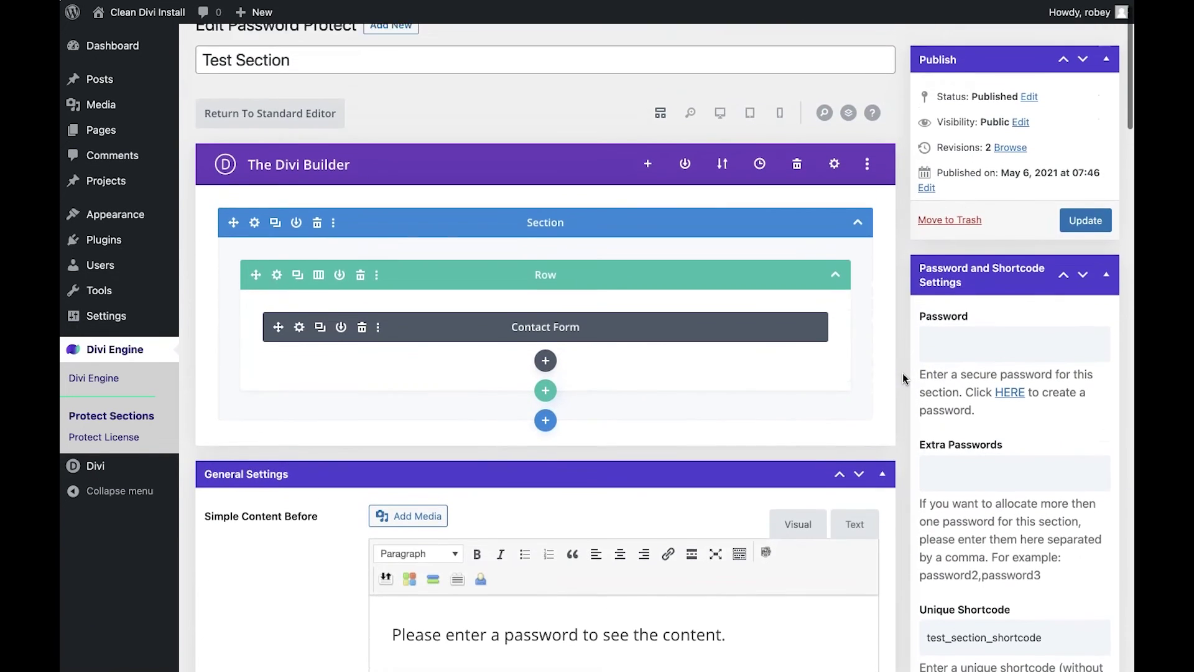
{"action": "scroll", "coordinate": [902, 376], "scroll_direction": "down", "scroll_amount": 1}
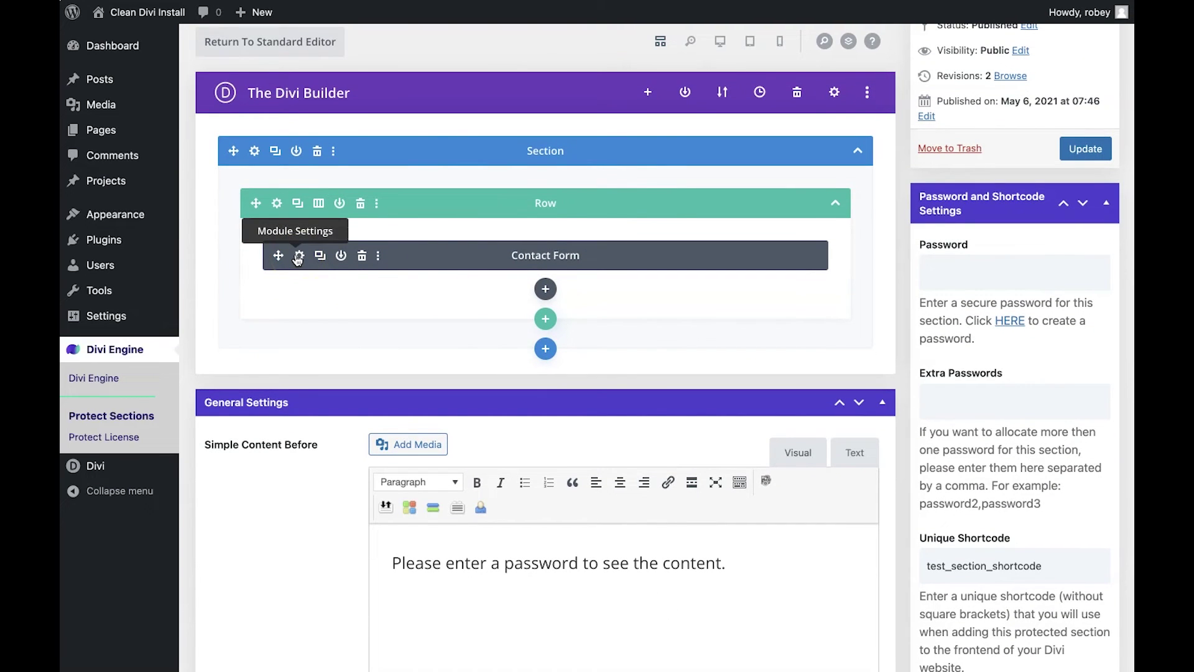
Inspect the Contact Form module settings, then scroll through the General and Style settings
{"action": "left_click", "coordinate": [298, 256]}
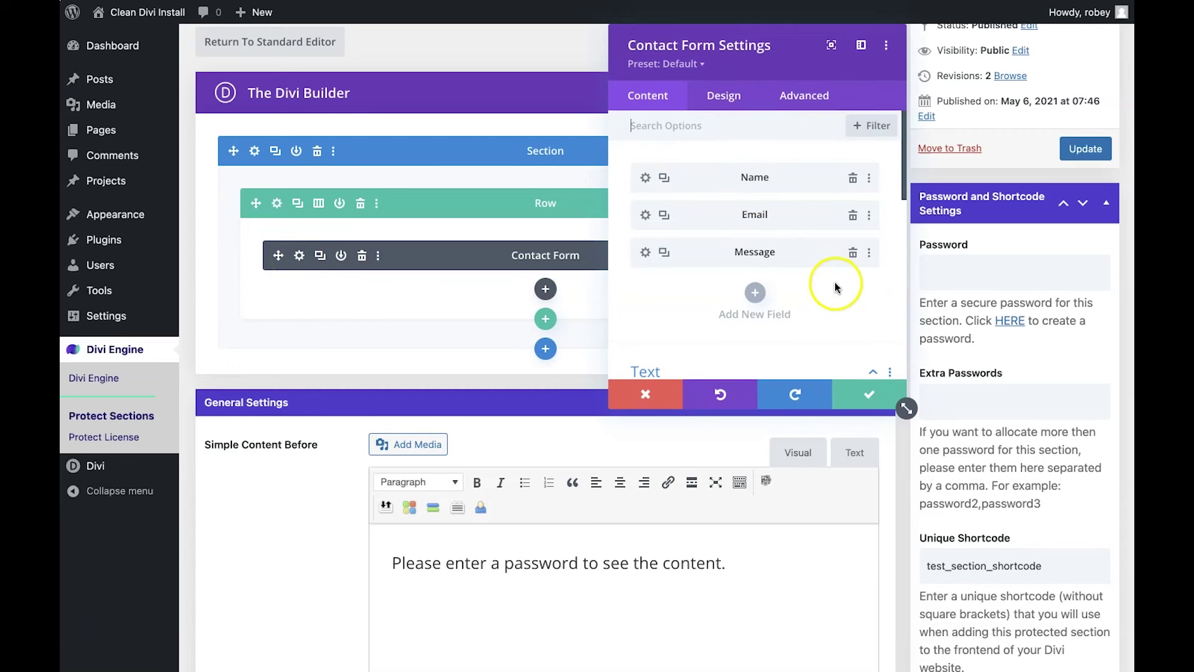
{"action": "scroll", "coordinate": [834, 280], "scroll_direction": "down", "scroll_amount": 5}
{"action": "left_click", "coordinate": [645, 395]}
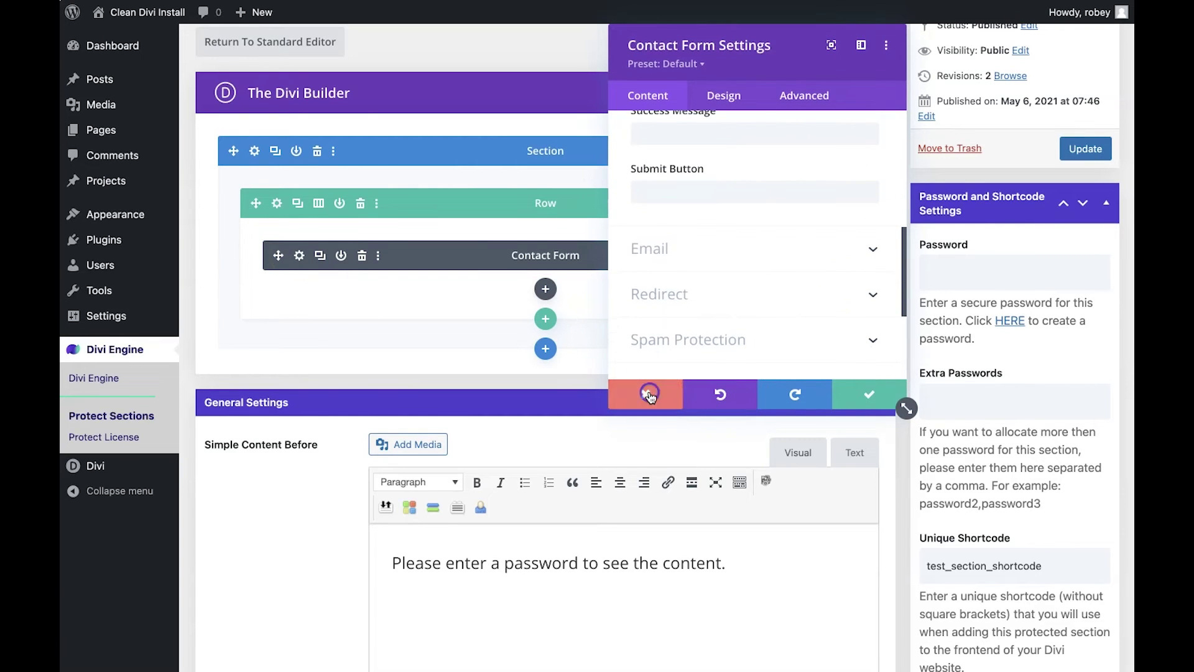
{"action": "scroll", "coordinate": [648, 396], "scroll_direction": "down", "scroll_amount": 8}
{"action": "scroll", "coordinate": [651, 397], "scroll_direction": "down", "scroll_amount": 10}
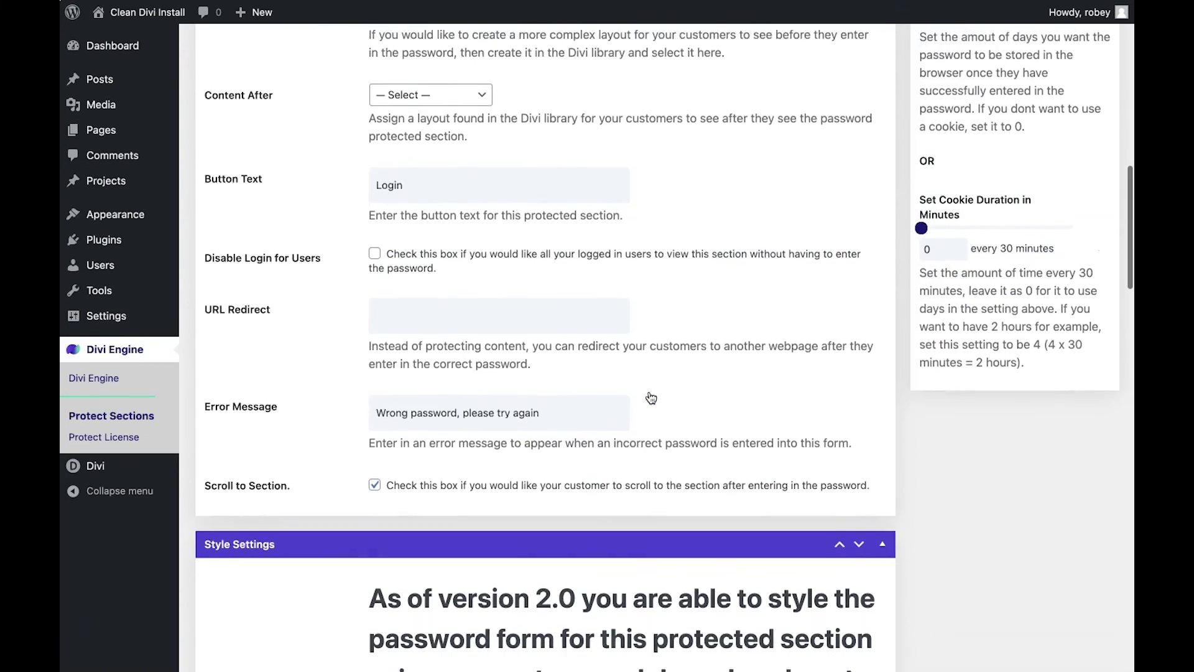
{"action": "scroll", "coordinate": [650, 397], "scroll_direction": "down", "scroll_amount": 12}
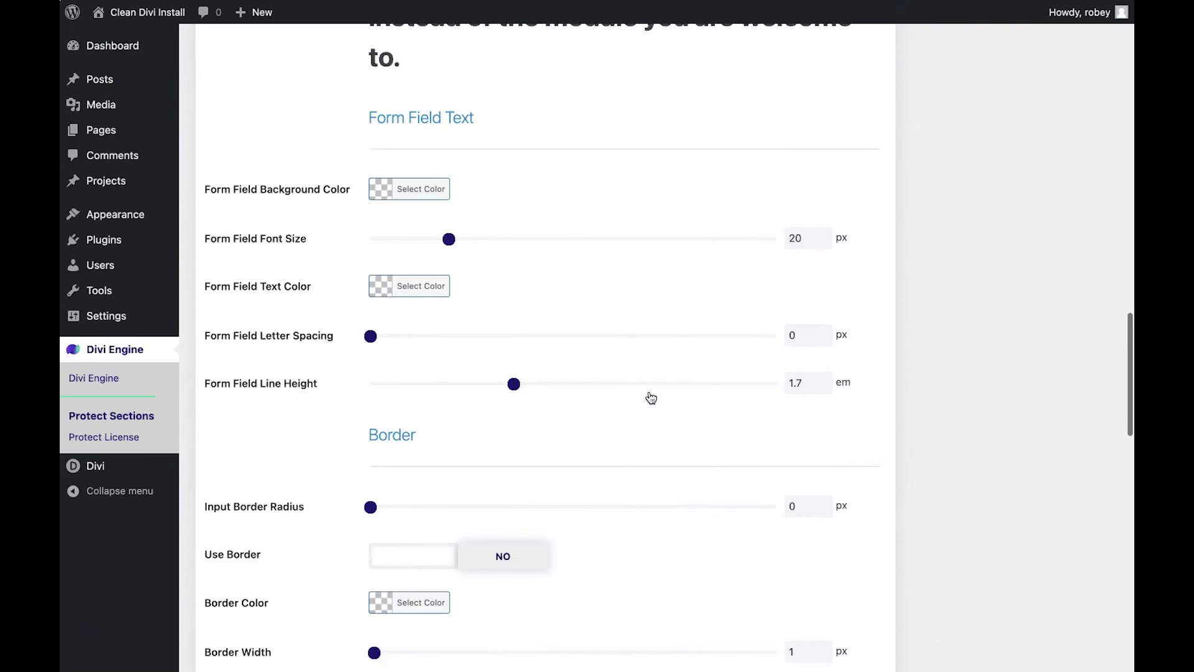
{"action": "scroll", "coordinate": [650, 397], "scroll_direction": "down", "scroll_amount": 6}
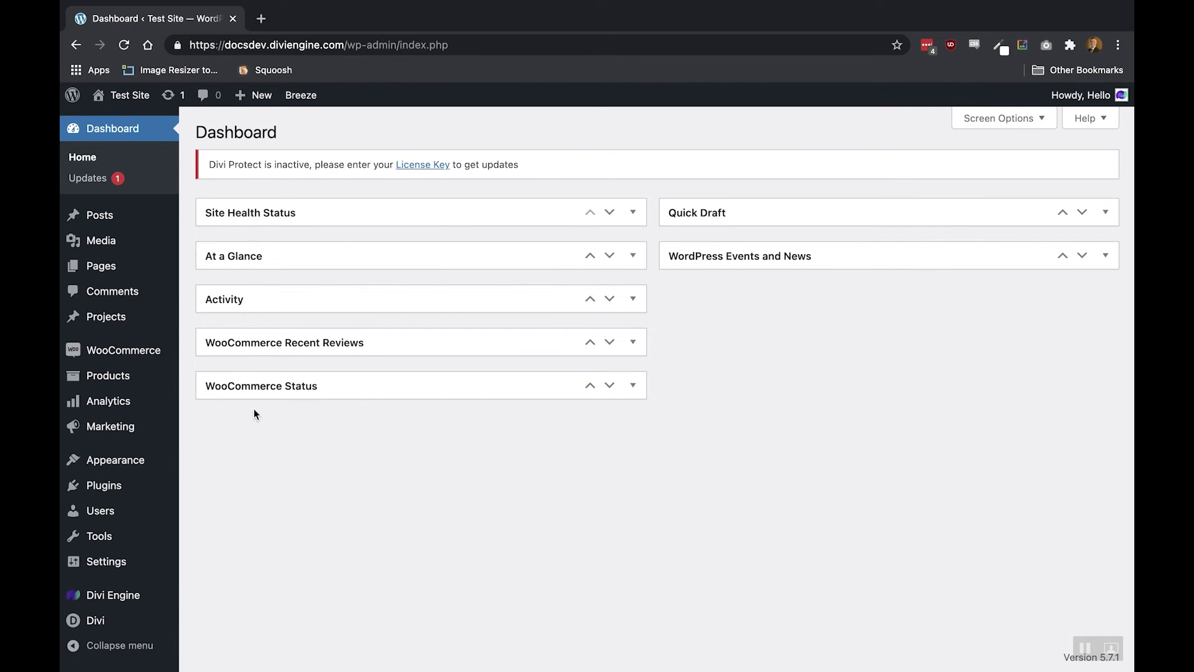
Deactivate the Breeze cache plugin in Installed Plugins
{"action": "left_click", "coordinate": [116, 484]}
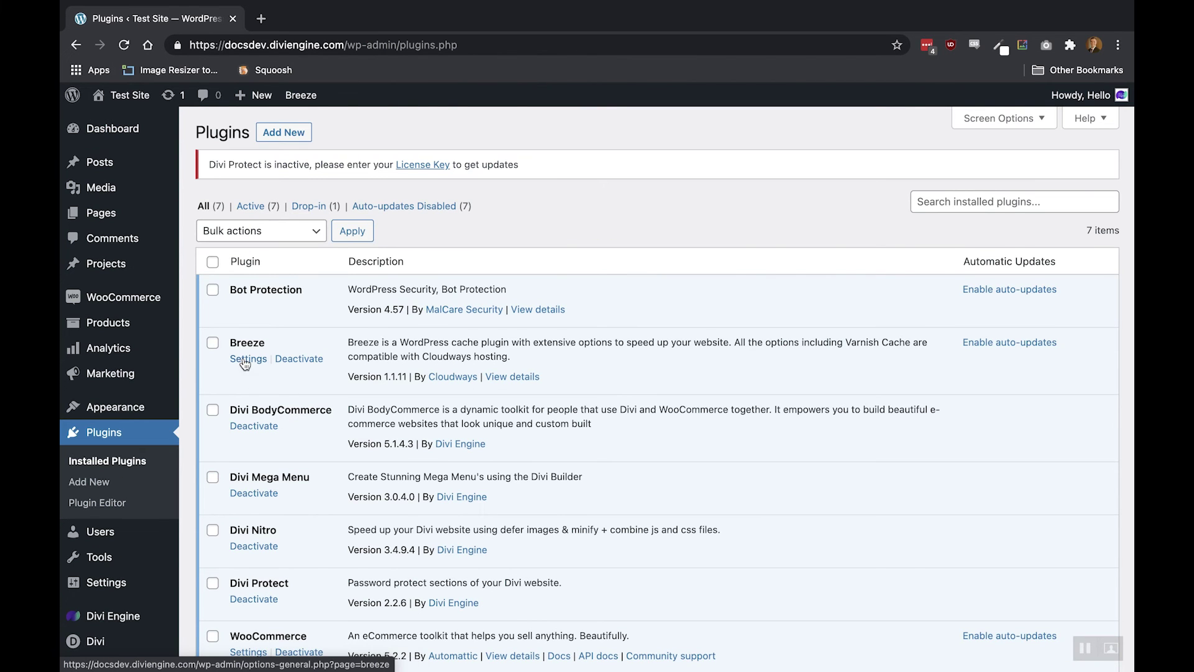
{"action": "left_click", "coordinate": [302, 358]}
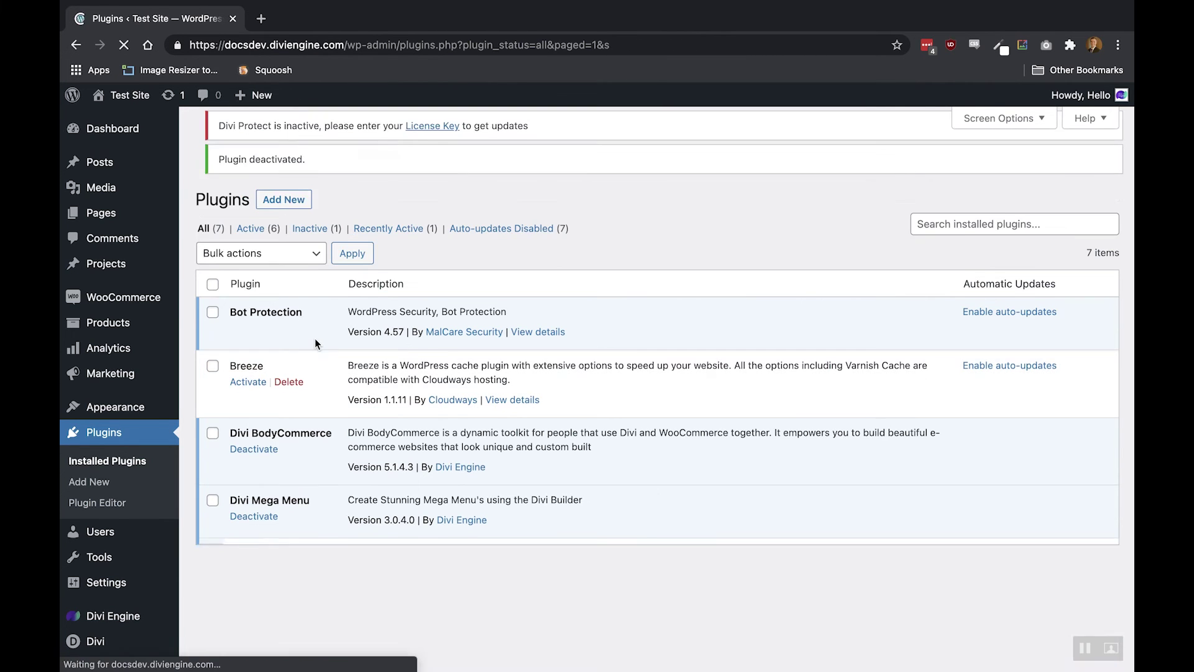
{"action": "scroll", "coordinate": [121, 549], "scroll_direction": "down", "scroll_amount": 4}
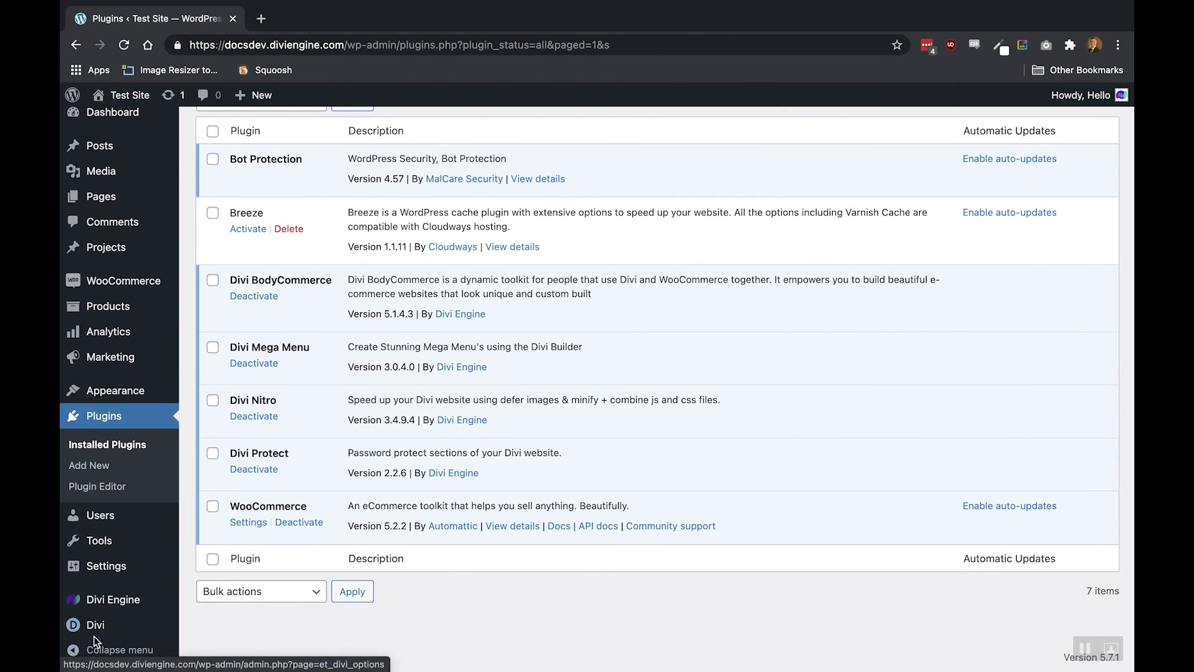
Turn off Static CSS File Generation in Divi Theme Options > Builder > Advanced and save
{"action": "mouse_move", "coordinate": [94, 625]}
{"action": "left_click", "coordinate": [257, 494]}
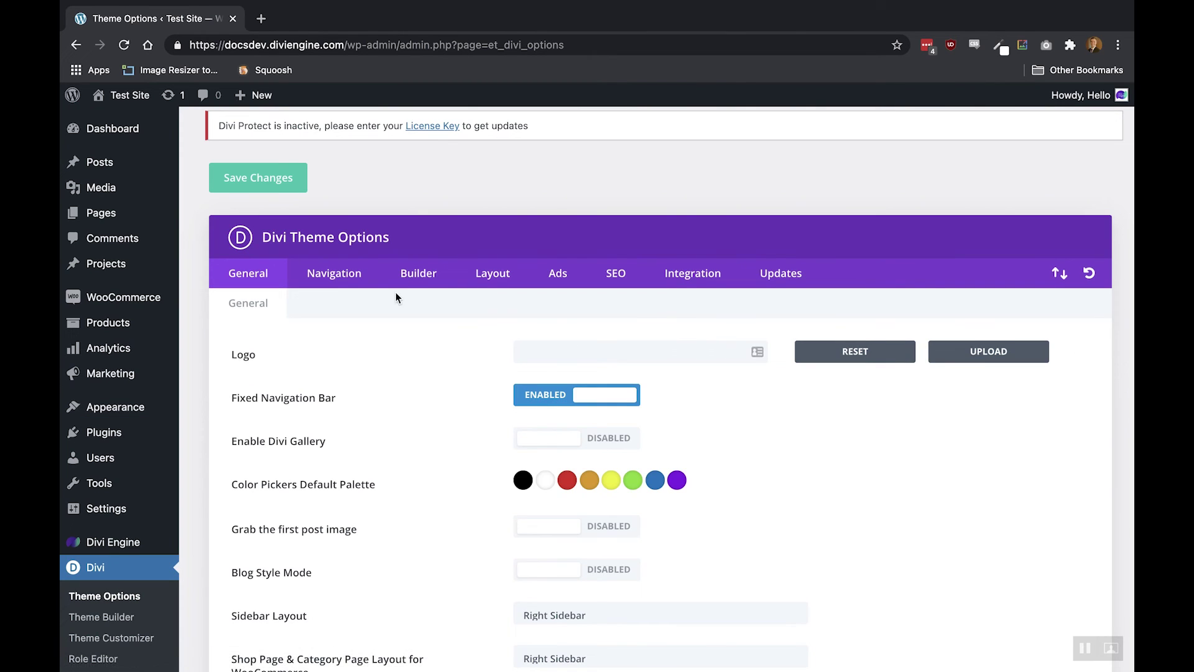
{"action": "left_click", "coordinate": [417, 279]}
{"action": "left_click", "coordinate": [401, 308]}
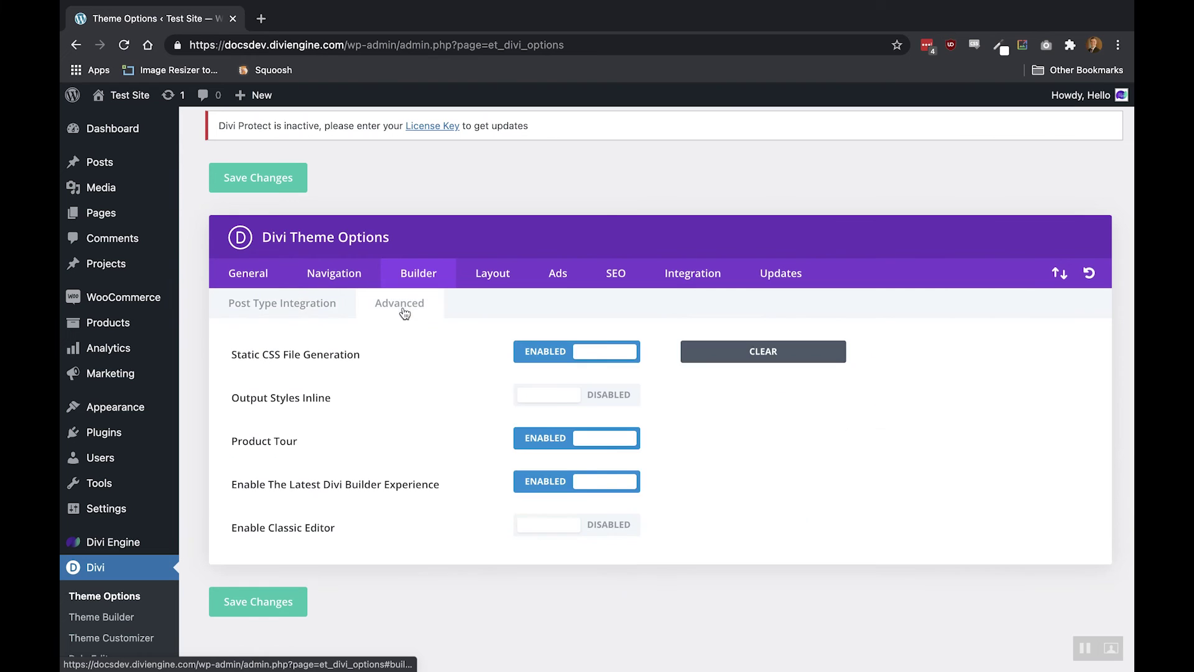
{"action": "left_click", "coordinate": [607, 357]}
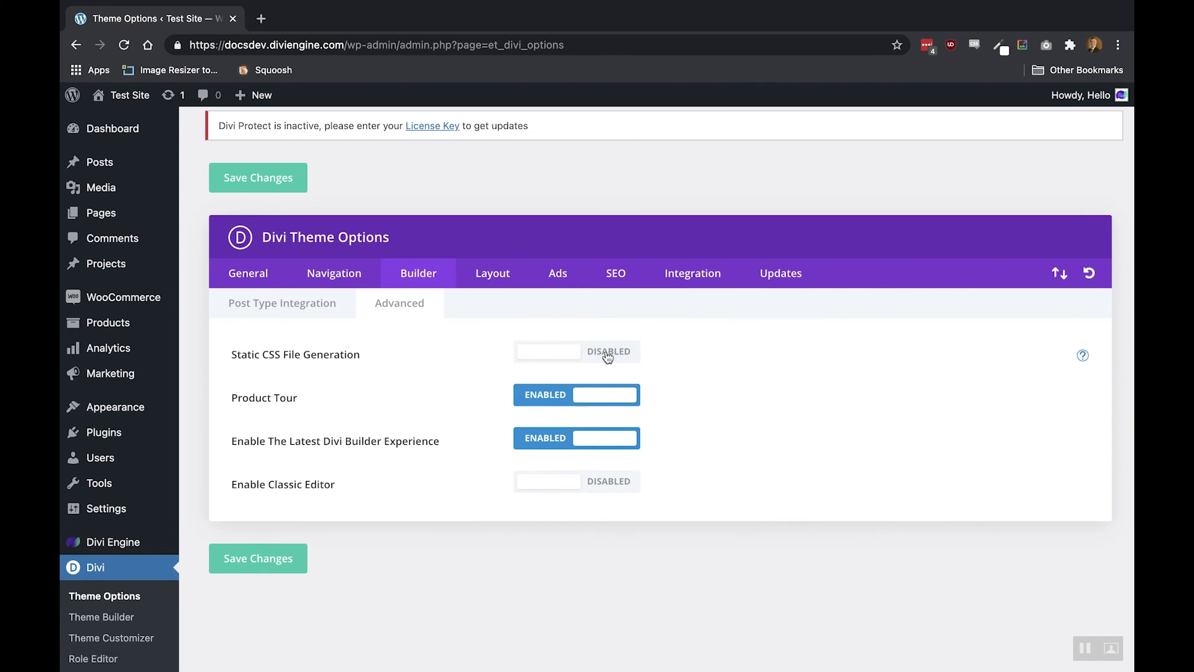
{"action": "left_click", "coordinate": [257, 563]}
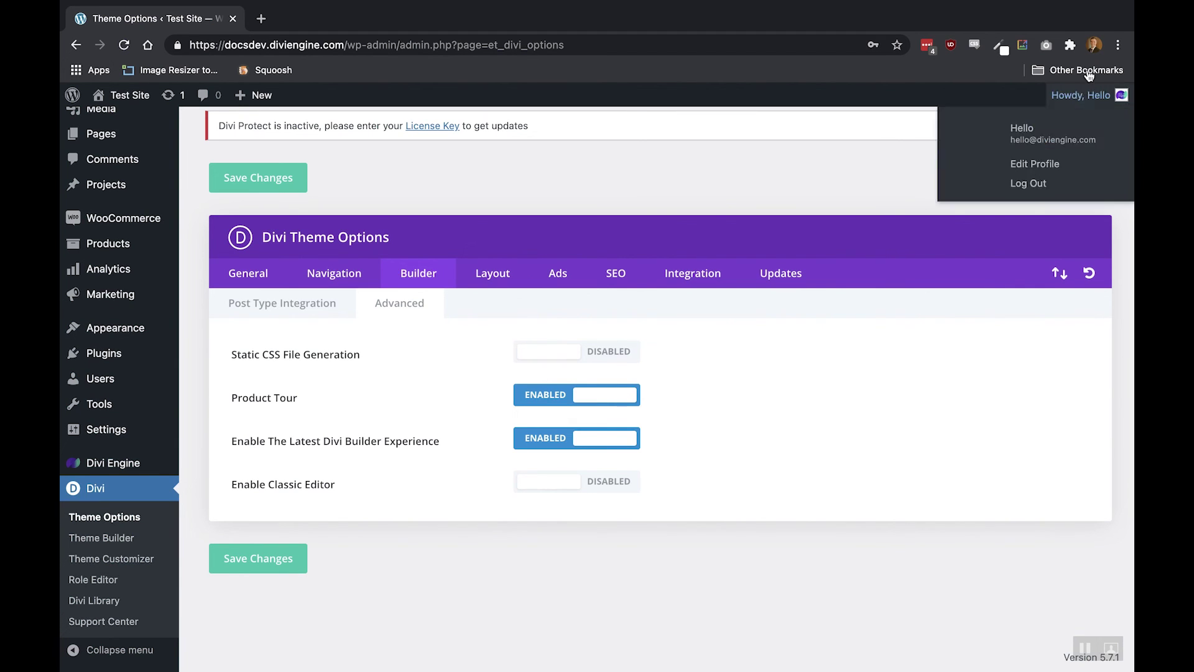
{"action": "left_click", "coordinate": [1123, 47]}
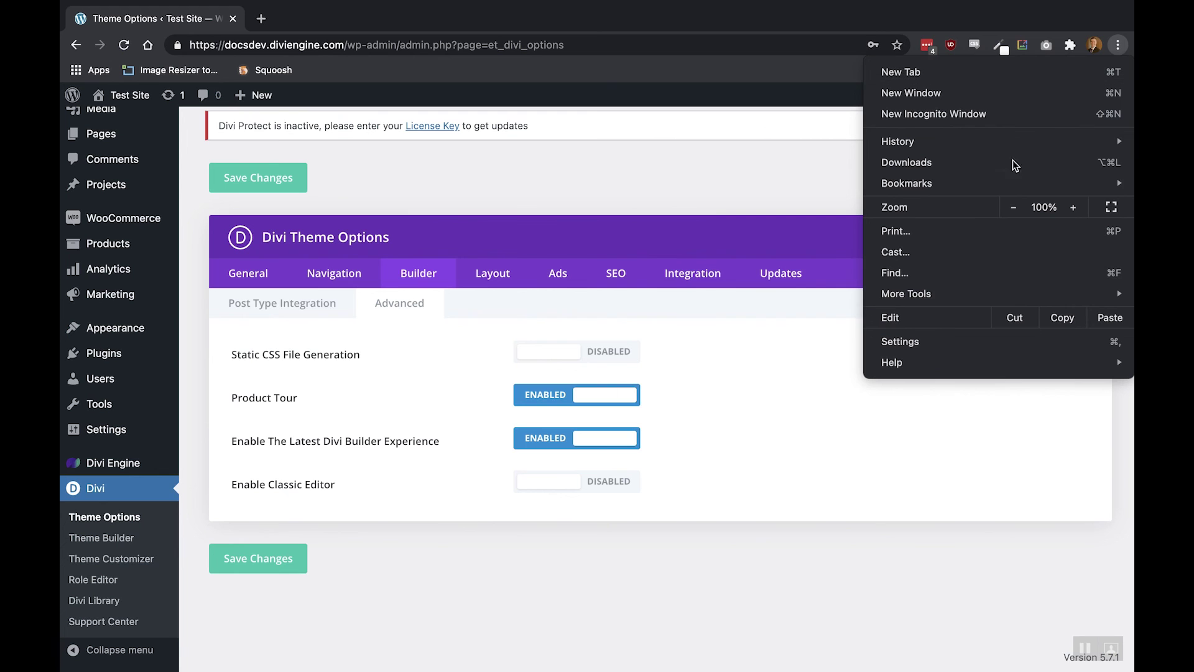
Clear Chrome's browsing data for All time, including history, cookies and cached files
{"action": "mouse_move", "coordinate": [925, 297]}
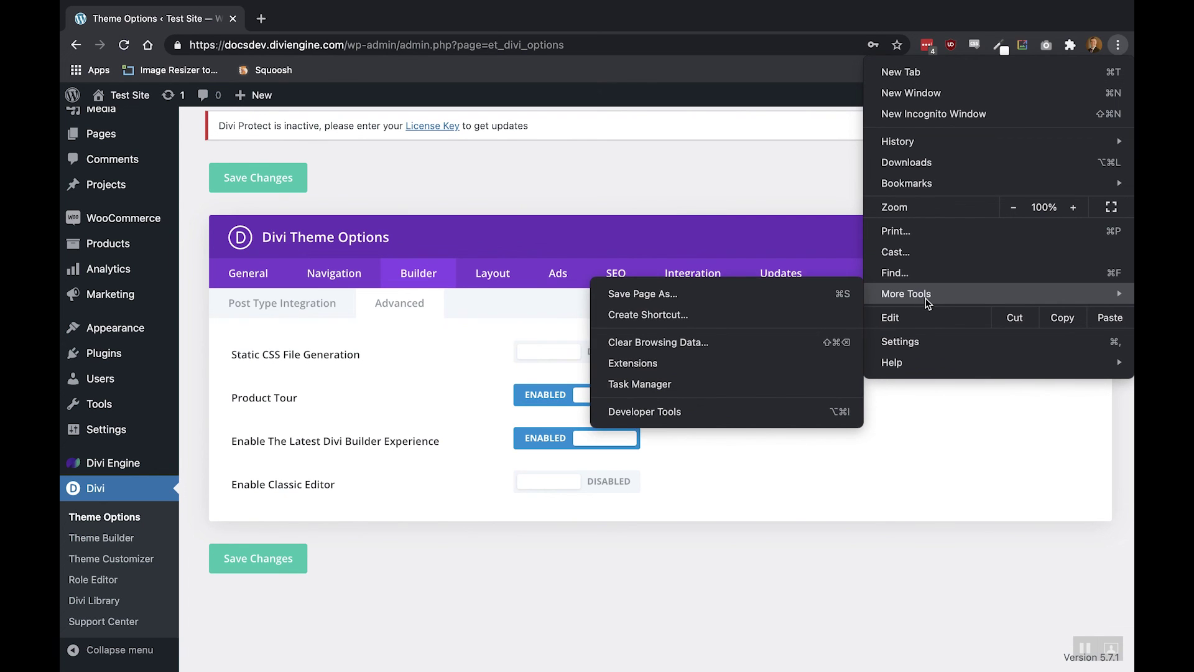
{"action": "left_click", "coordinate": [730, 344]}
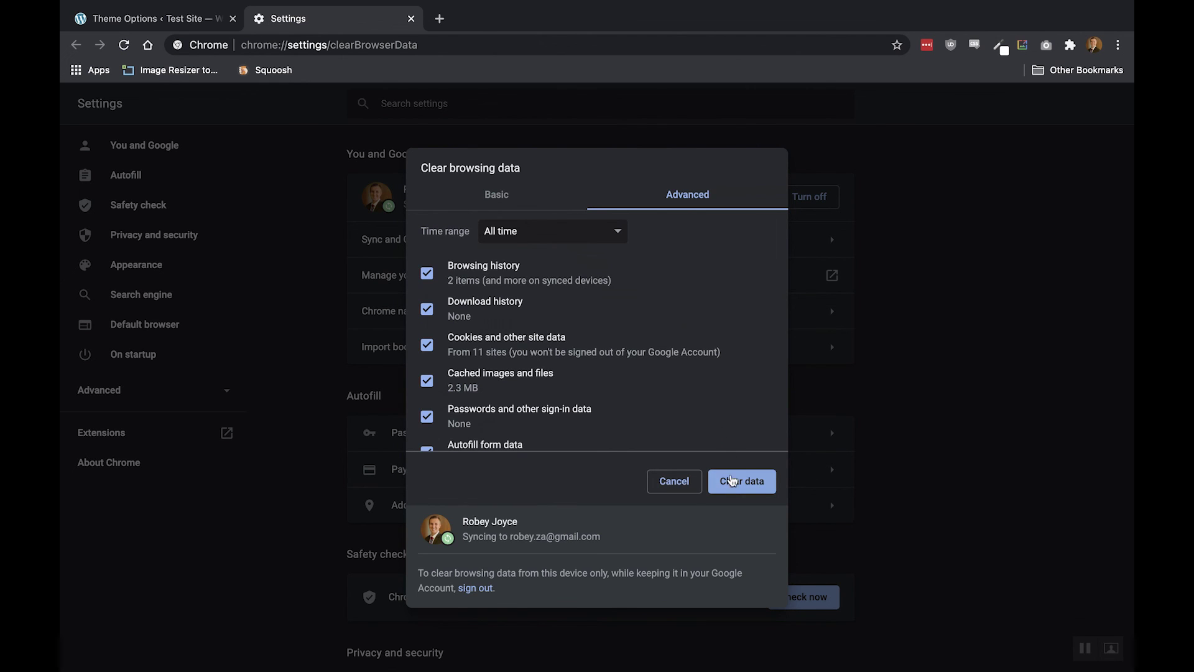
{"action": "left_click", "coordinate": [736, 483]}
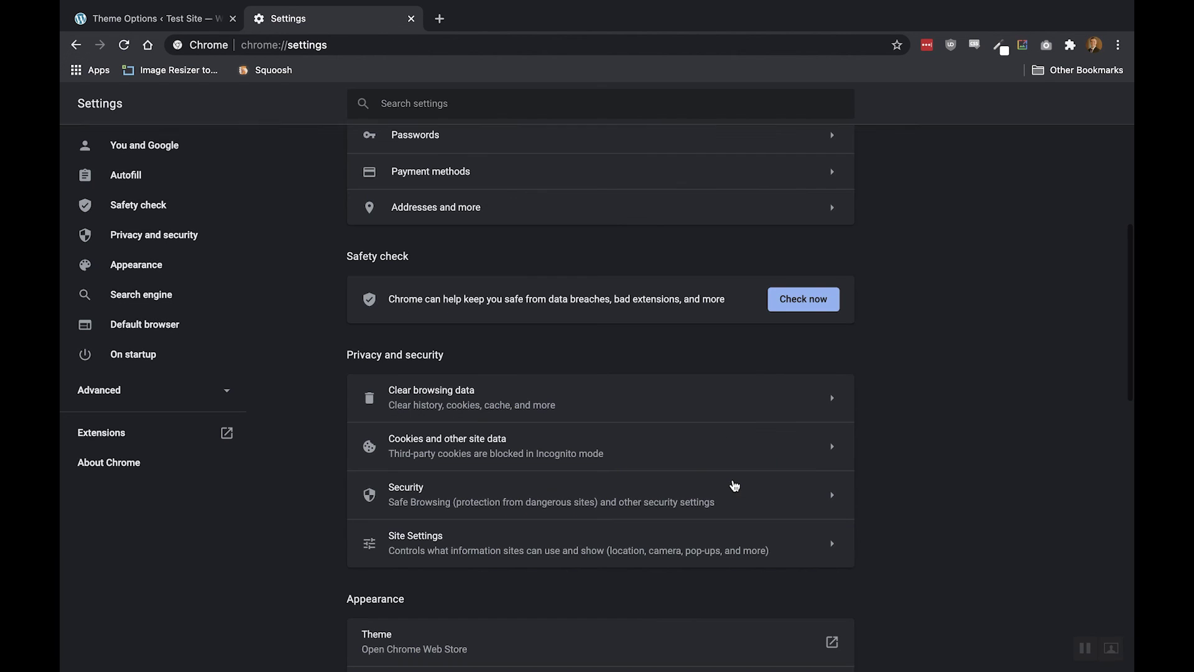